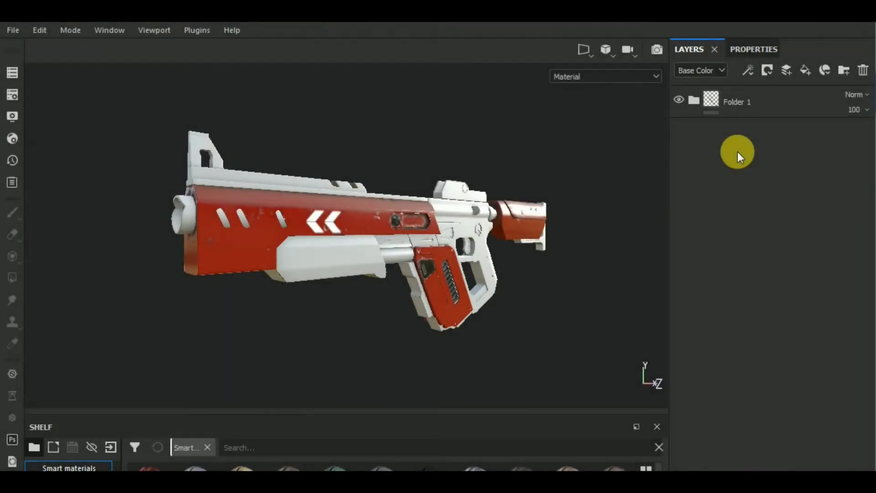
Step: Rename the existing folder in the layer stack as red
{"action": "left_click", "coordinate": [742, 105]}
{"action": "double_click", "coordinate": [740, 103]}
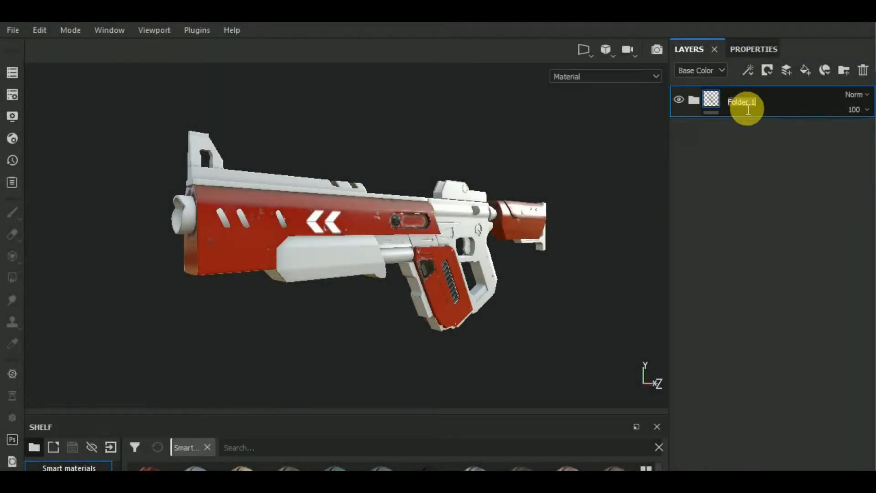
{"action": "type", "text": "red"}
{"action": "key", "text": "Return"}
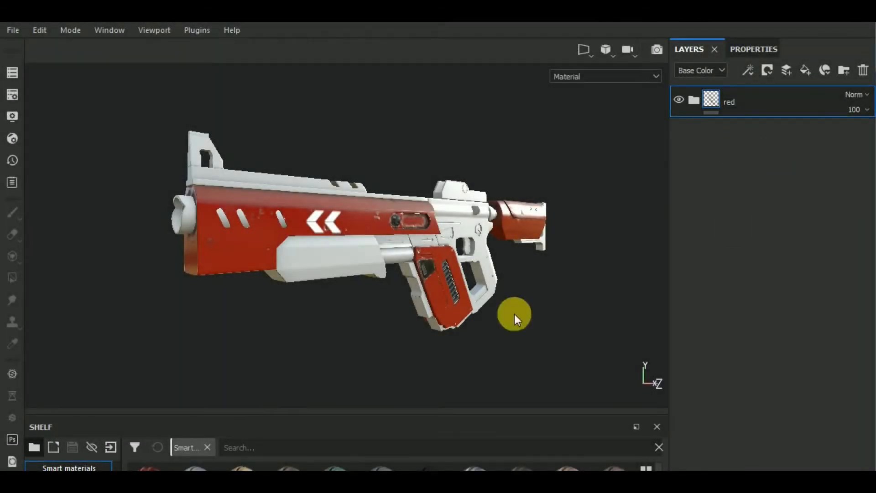
Step: Search the materials for "paint" and add Steel Painted as a fill layer below the red folder
{"action": "left_click_drag", "start_coordinate": [288, 412], "coordinate": [312, 345]}
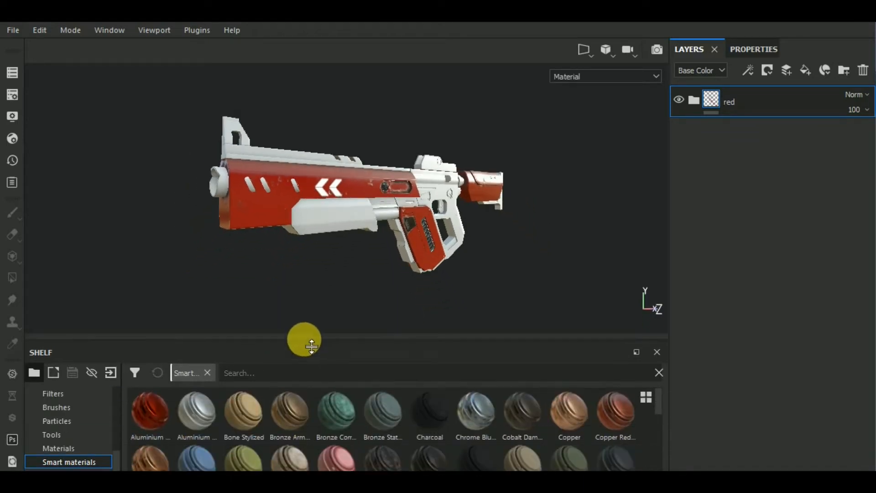
{"action": "left_click", "coordinate": [92, 449]}
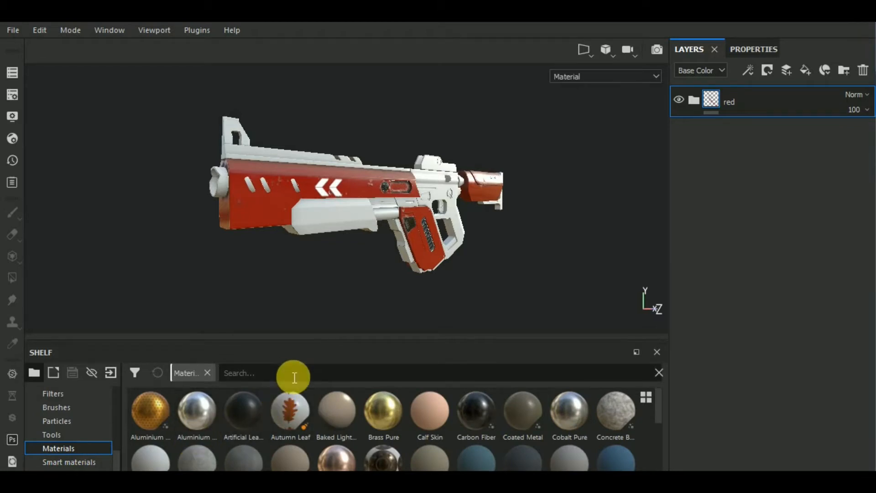
{"action": "type", "text": "paint"}
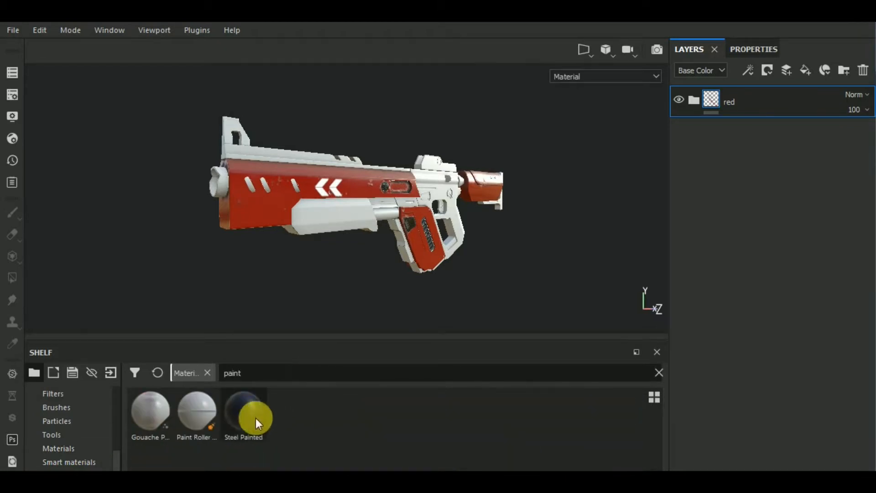
{"action": "mouse_move", "coordinate": [255, 418]}
{"action": "left_mouse_down"}
{"action": "mouse_move", "coordinate": [250, 423]}
{"action": "mouse_move", "coordinate": [766, 344]}
{"action": "mouse_move", "coordinate": [828, 286]}
{"action": "mouse_move", "coordinate": [808, 256]}
{"action": "left_mouse_up"}
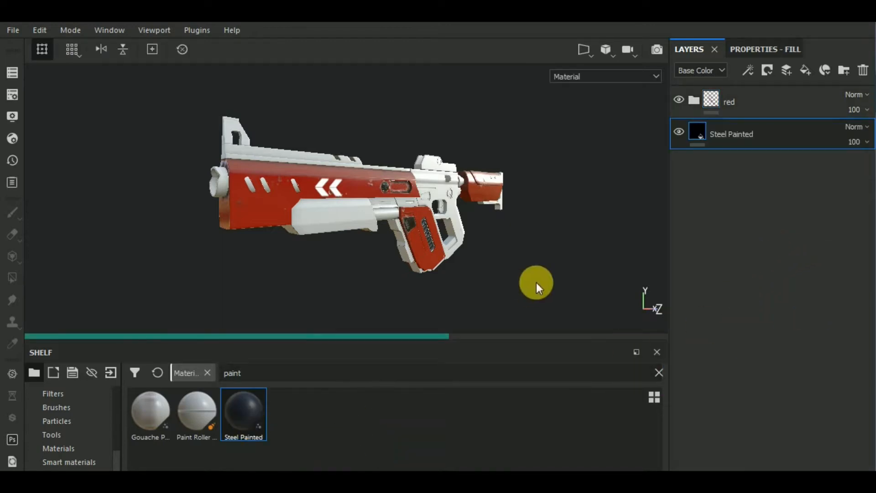
Step: Change the Steel Painted layer's paint color to a dark, nearly neutral grey
{"action": "mouse_move", "coordinate": [434, 342]}
{"action": "left_mouse_down"}
{"action": "mouse_move", "coordinate": [427, 400]}
{"action": "mouse_move", "coordinate": [407, 450]}
{"action": "left_mouse_up"}
{"action": "mouse_move", "coordinate": [391, 375]}
{"action": "left_mouse_down", "text": "alt"}
{"action": "mouse_move", "coordinate": [385, 381]}
{"action": "mouse_move", "coordinate": [403, 374]}
{"action": "left_mouse_up", "text": "alt"}
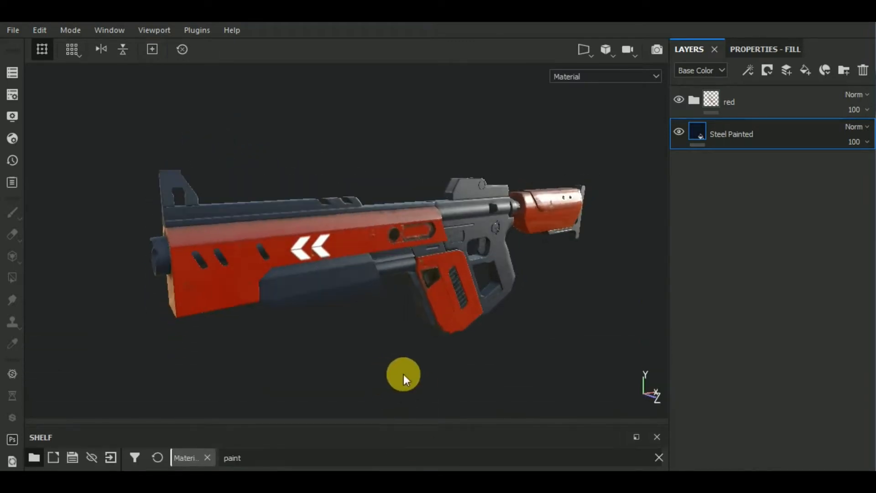
{"action": "middle_click_drag", "start_coordinate": [403, 374], "coordinate": [351, 314], "text": "alt"}
{"action": "right_click_drag", "start_coordinate": [351, 314], "coordinate": [641, 172], "text": "alt"}
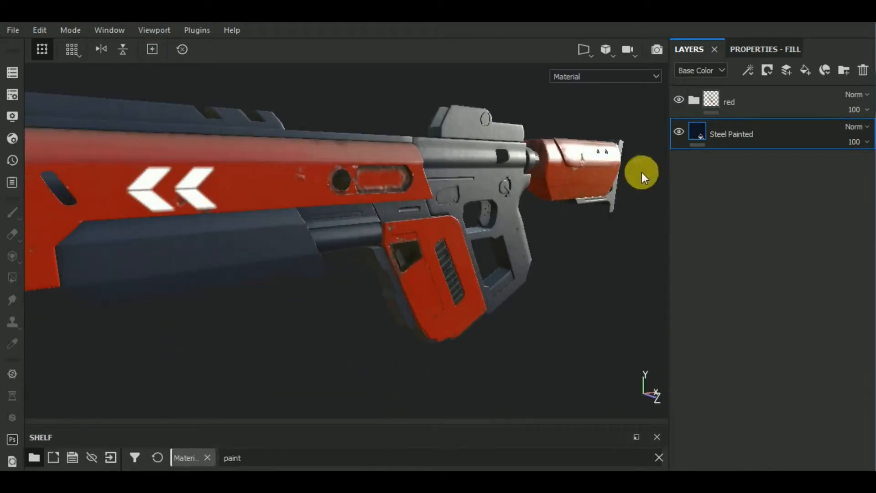
{"action": "left_click", "coordinate": [764, 49]}
{"action": "left_click", "coordinate": [786, 349]}
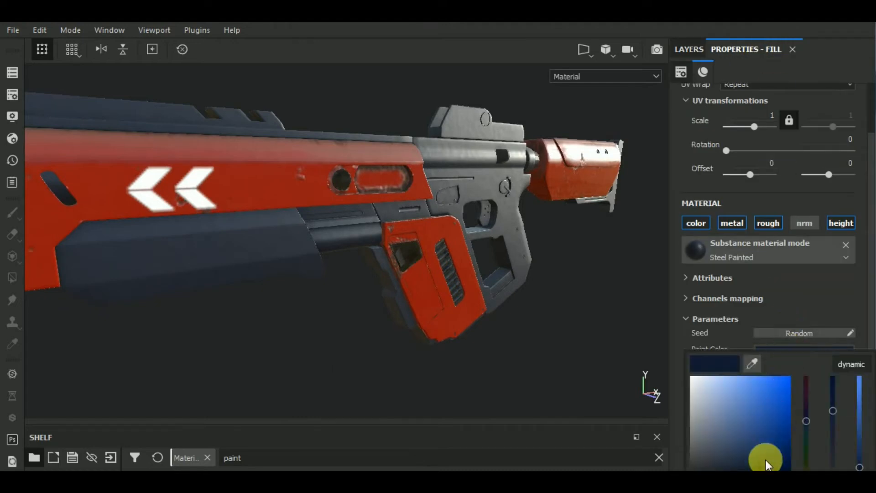
{"action": "left_click", "coordinate": [771, 468]}
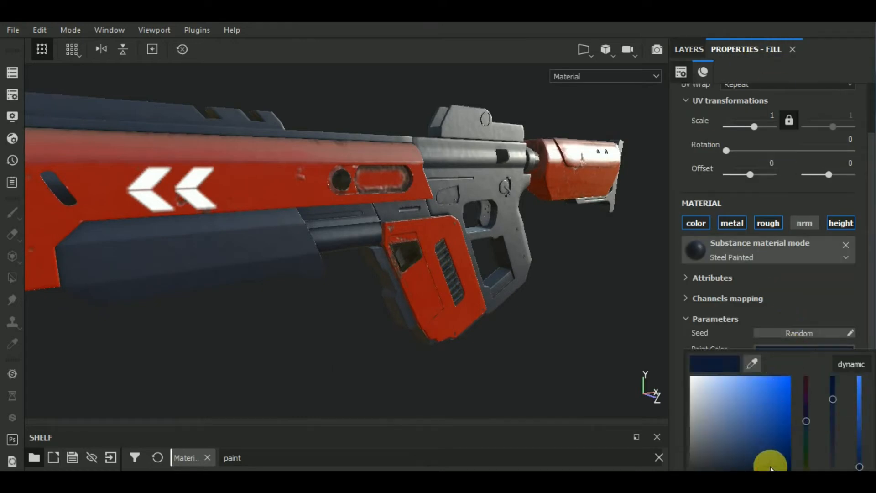
{"action": "left_click", "coordinate": [716, 467]}
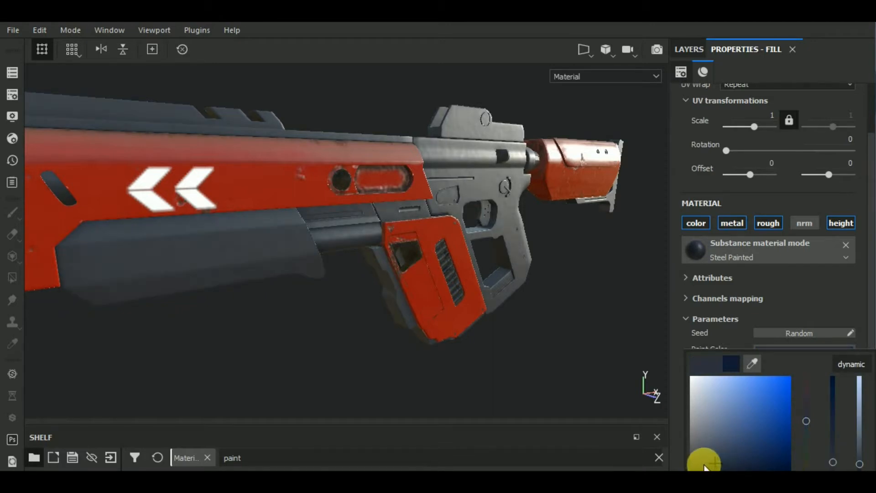
{"action": "left_click", "coordinate": [704, 466]}
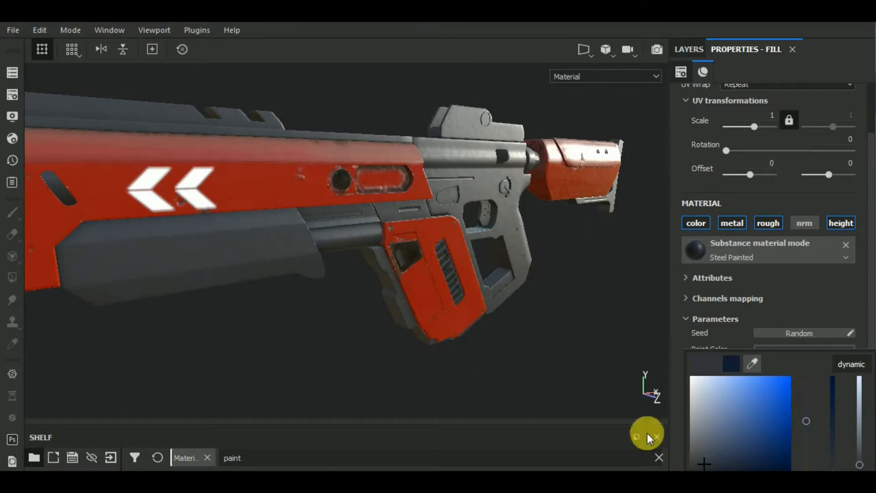
Step: Search the materials for "stee", add Steel Rough as a fill layer and place it directly above Steel Painted
{"action": "left_click_drag", "start_coordinate": [385, 362], "coordinate": [531, 331], "text": "alt"}
{"action": "left_click", "coordinate": [693, 49]}
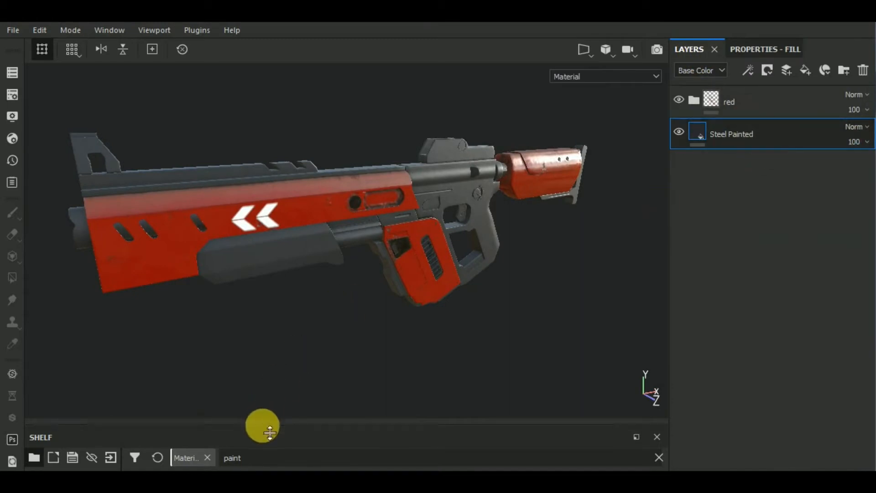
{"action": "left_click_drag", "start_coordinate": [268, 461], "coordinate": [186, 460]}
{"action": "type", "text": "ste"}
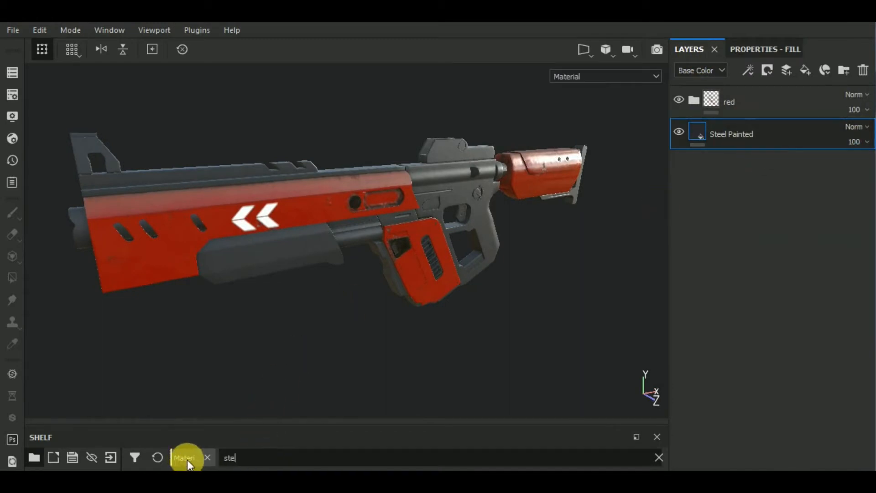
{"action": "type", "text": "e"}
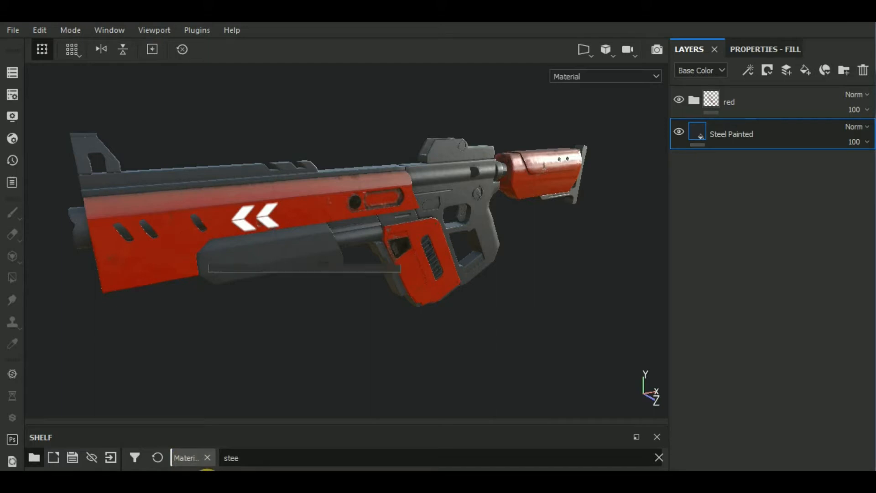
{"action": "mouse_move", "coordinate": [207, 483]}
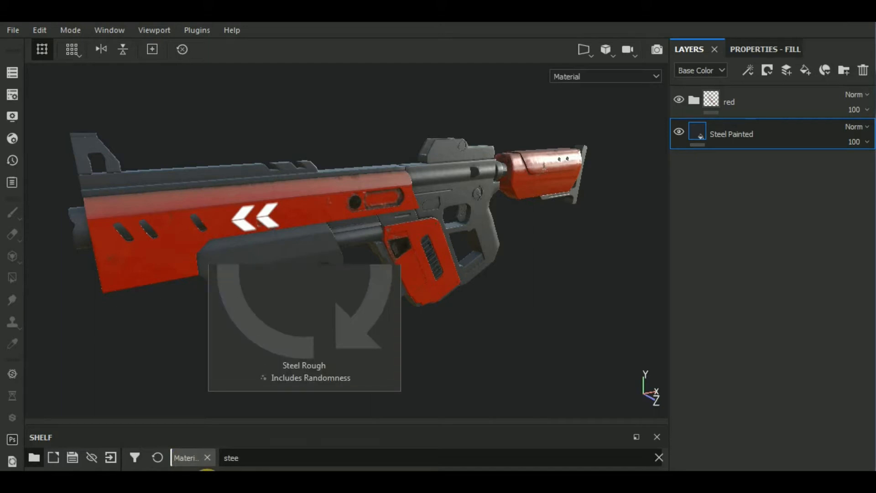
{"action": "mouse_move", "coordinate": [207, 478]}
{"action": "left_mouse_down"}
{"action": "mouse_move", "coordinate": [670, 364]}
{"action": "mouse_move", "coordinate": [865, 238]}
{"action": "mouse_move", "coordinate": [859, 162]}
{"action": "mouse_move", "coordinate": [824, 114]}
{"action": "mouse_move", "coordinate": [812, 121]}
{"action": "mouse_move", "coordinate": [803, 154]}
{"action": "mouse_move", "coordinate": [770, 141]}
{"action": "left_mouse_up"}
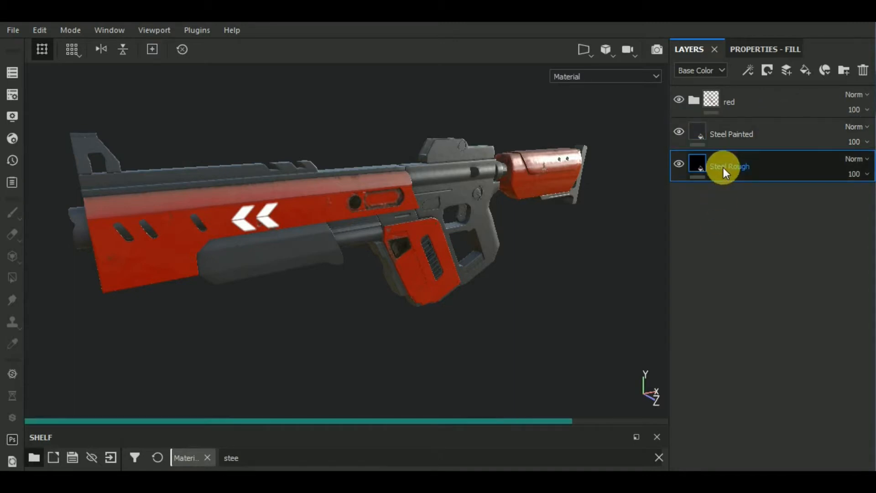
{"action": "left_click", "coordinate": [723, 168]}
{"action": "left_click_drag", "start_coordinate": [723, 167], "coordinate": [735, 124]}
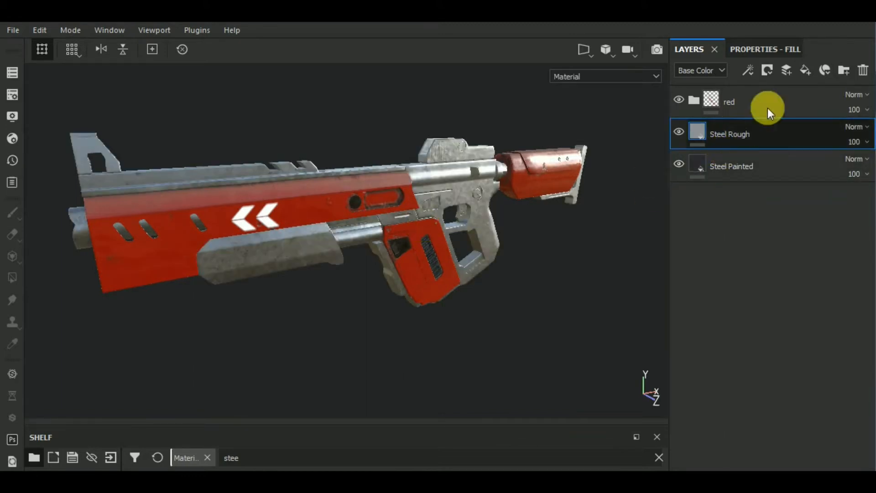
Step: Add a black mask to the Steel Rough layer and apply a Metal Edge Wear generator to it
{"action": "left_click", "coordinate": [765, 70]}
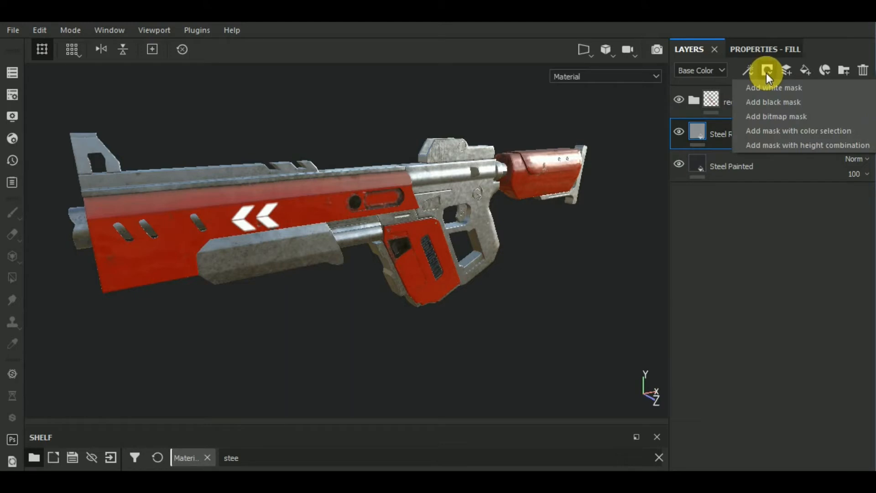
{"action": "left_click", "coordinate": [812, 100]}
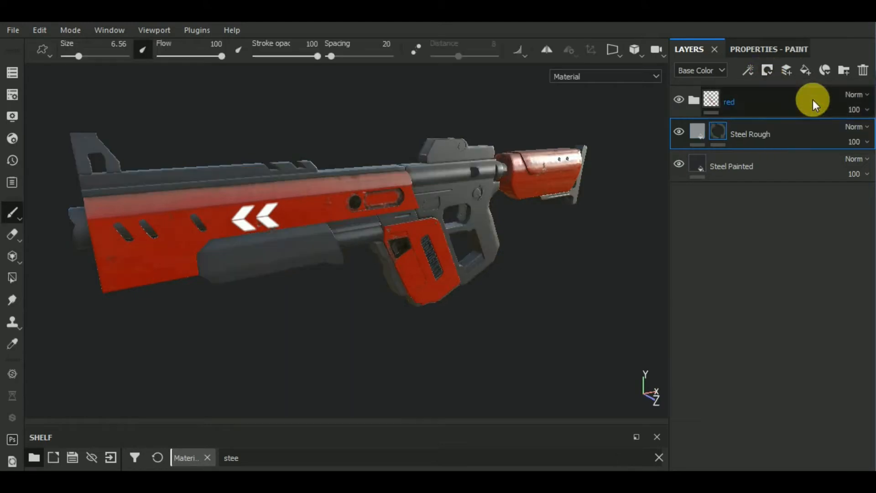
{"action": "left_click", "coordinate": [747, 70]}
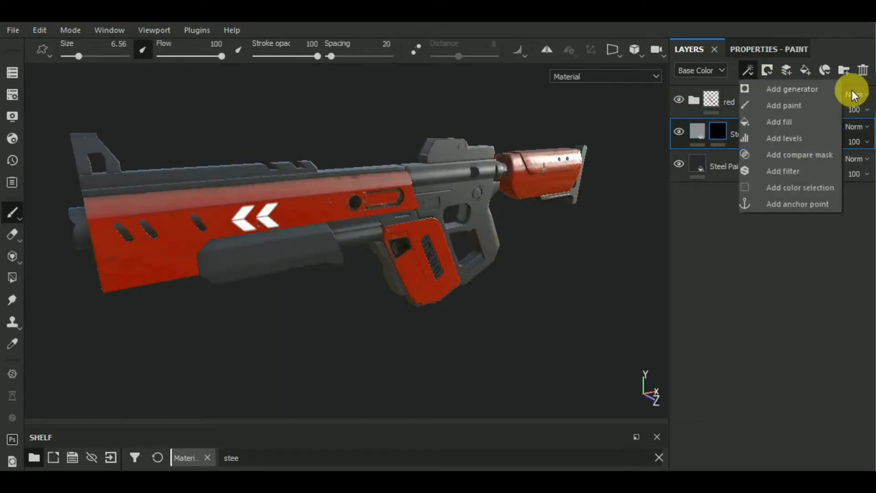
{"action": "left_click", "coordinate": [814, 89]}
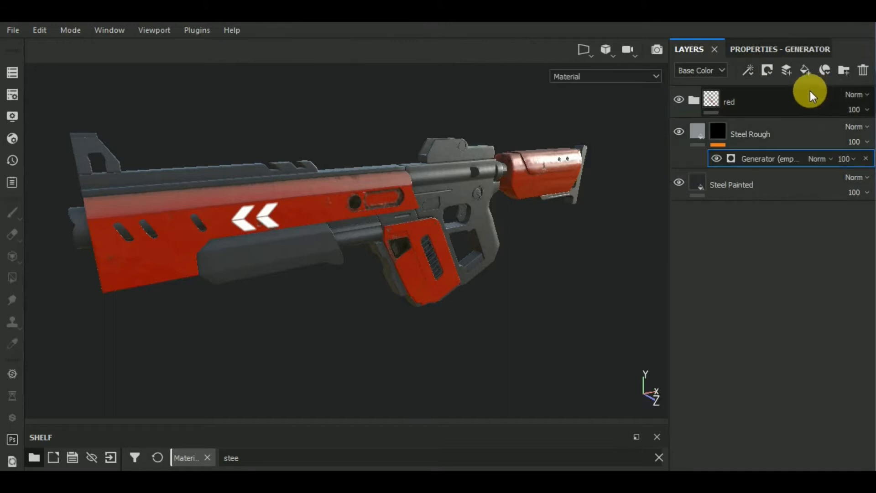
{"action": "left_click", "coordinate": [752, 49]}
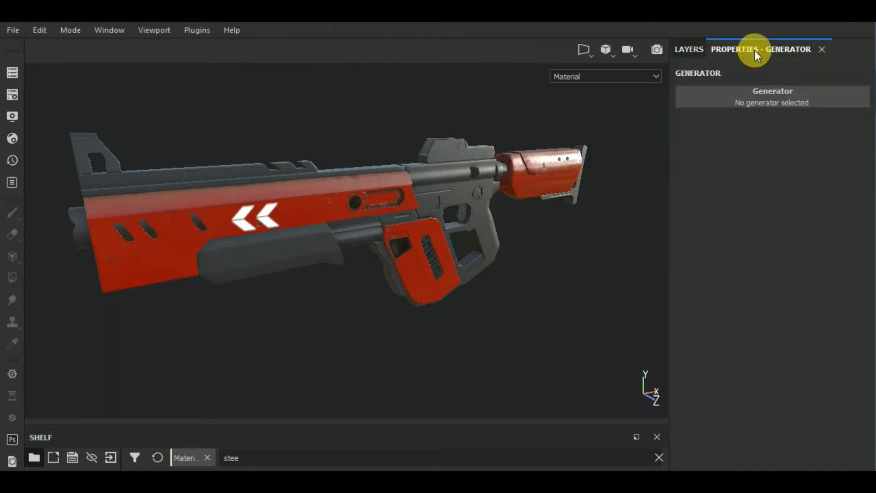
{"action": "left_click", "coordinate": [781, 97]}
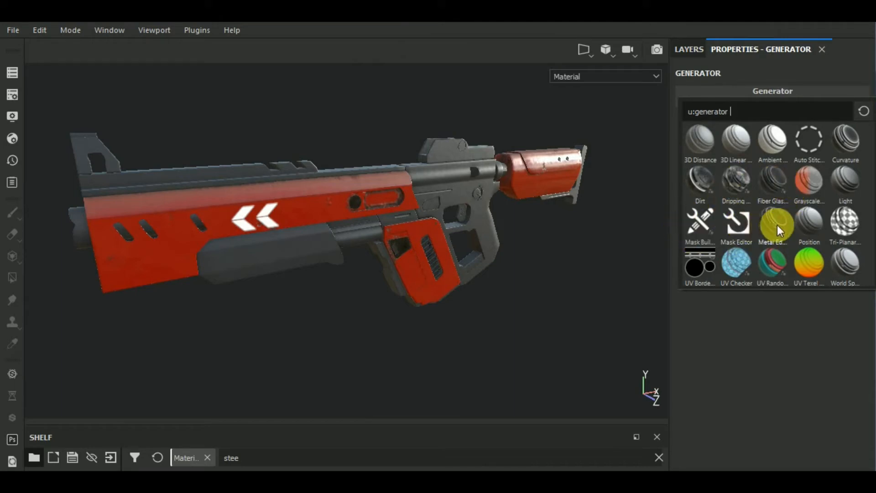
{"action": "mouse_move", "coordinate": [776, 225]}
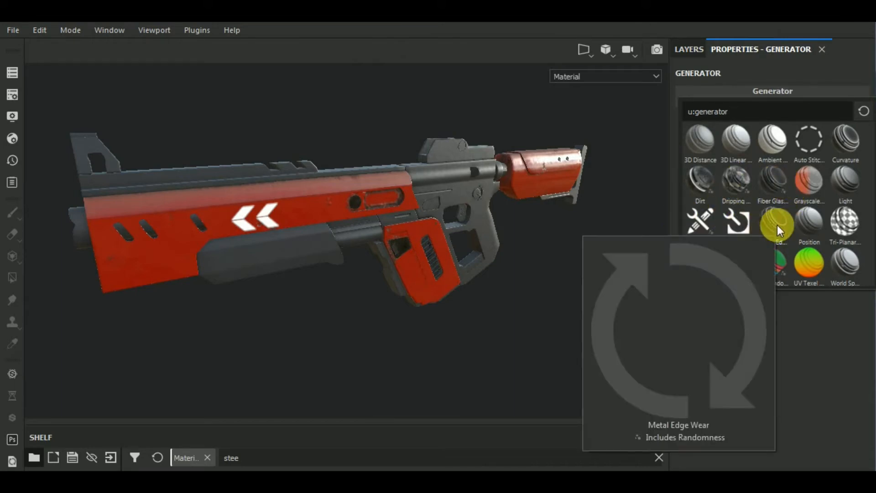
{"action": "left_click", "coordinate": [776, 225]}
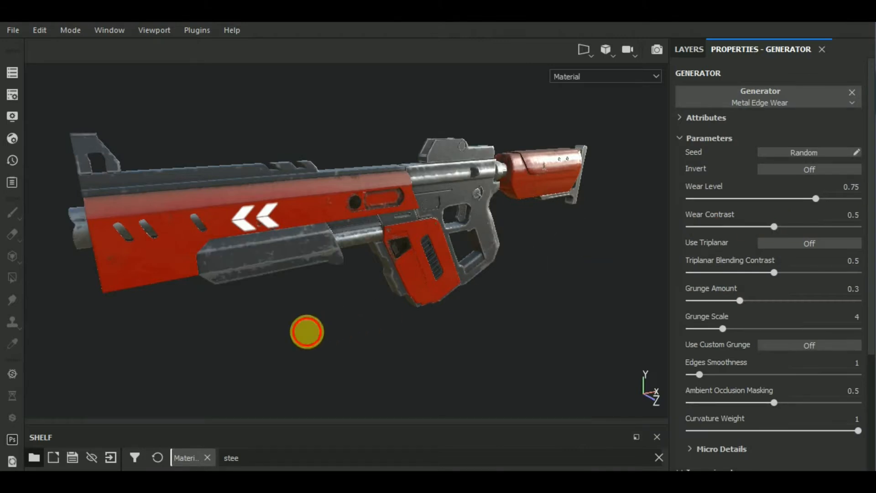
Step: Set the Metal Edge Wear generator's Wear Level to 0.56 and Wear Contrast to 0.3
{"action": "left_click_drag", "start_coordinate": [307, 331], "coordinate": [336, 352], "text": "alt"}
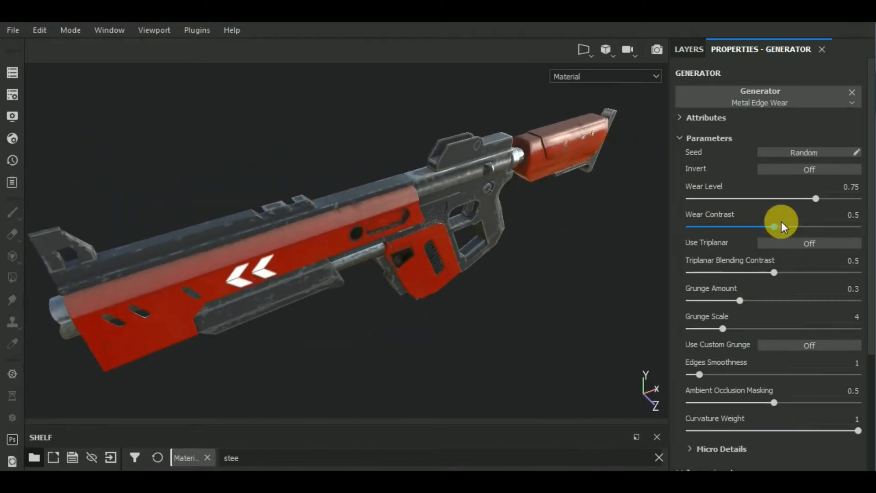
{"action": "left_click", "coordinate": [783, 198]}
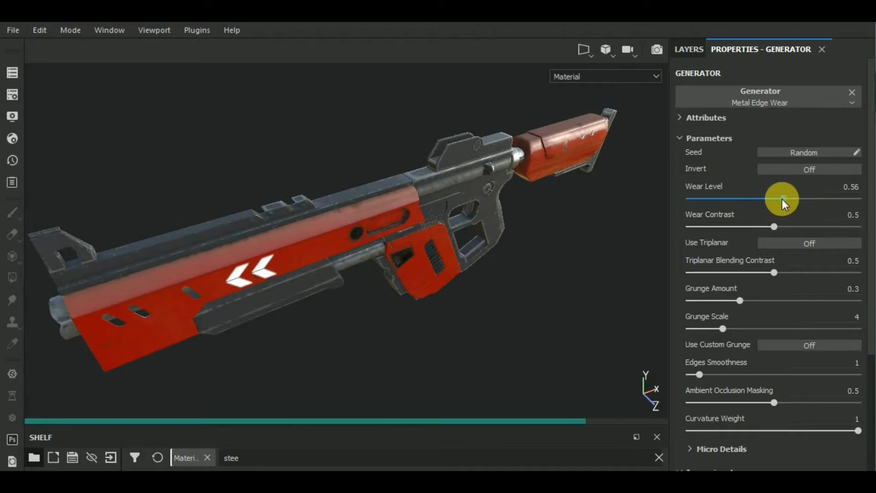
{"action": "left_click", "coordinate": [739, 227]}
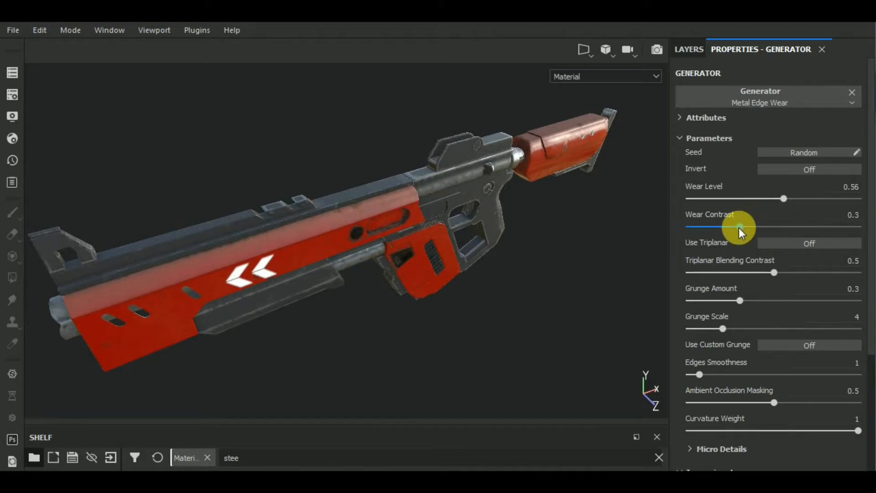
Step: Set the Steel Roughness of the Steel Rough fill layer to 0.22 and return to the layer stack
{"action": "left_click_drag", "start_coordinate": [558, 288], "coordinate": [575, 254], "text": "alt"}
{"action": "scroll", "coordinate": [306, 259], "scroll_direction": "up", "scroll_amount": 6}
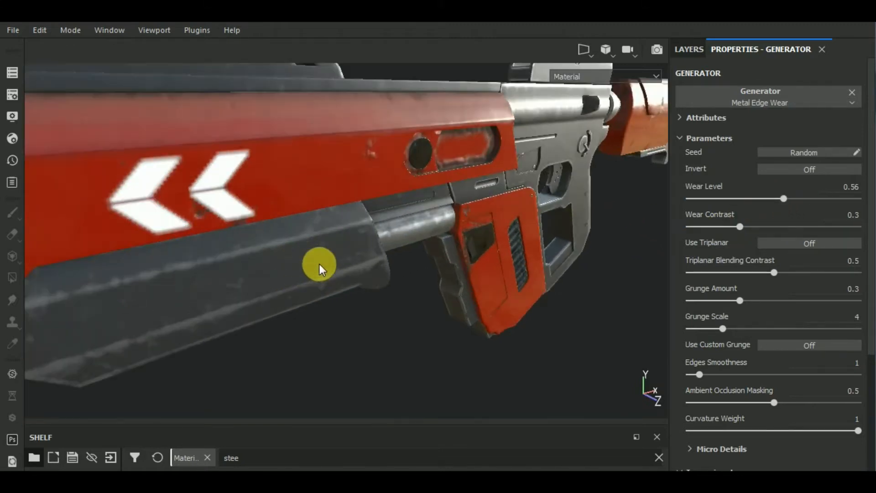
{"action": "scroll", "coordinate": [319, 269], "scroll_direction": "down", "scroll_amount": 6}
{"action": "left_click", "coordinate": [689, 49]}
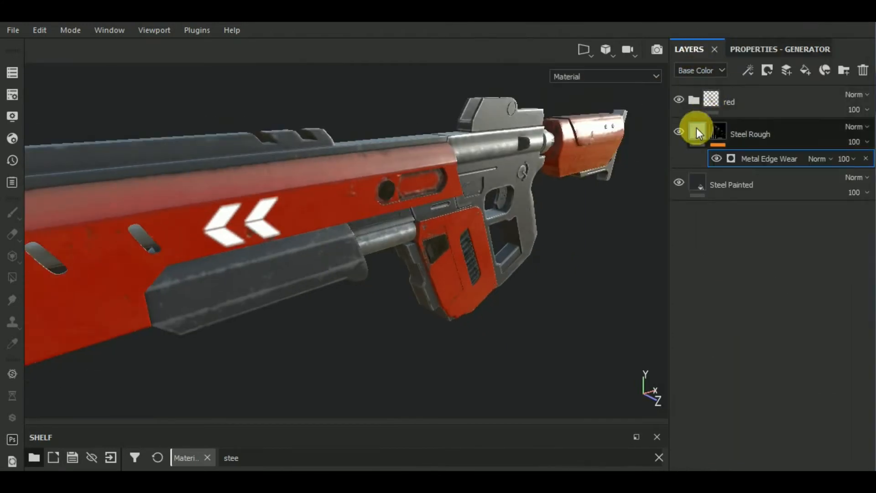
{"action": "left_click", "coordinate": [725, 120]}
{"action": "left_click", "coordinate": [767, 49]}
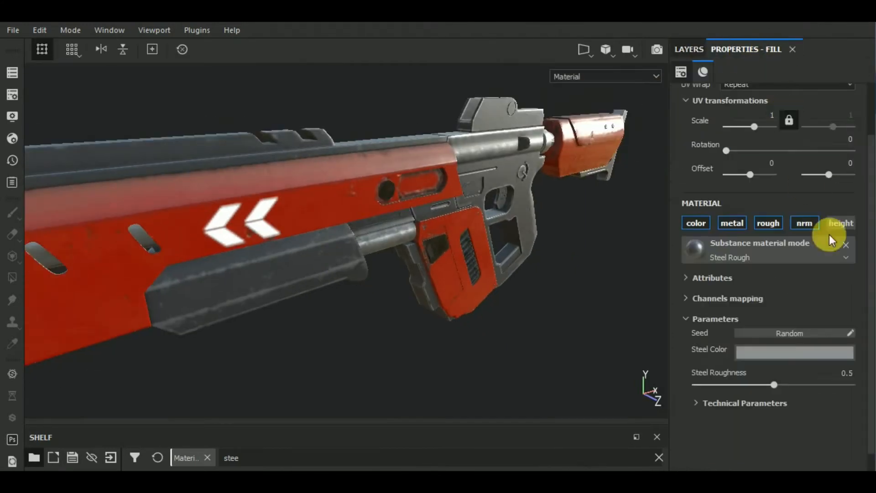
{"action": "left_click", "coordinate": [729, 385]}
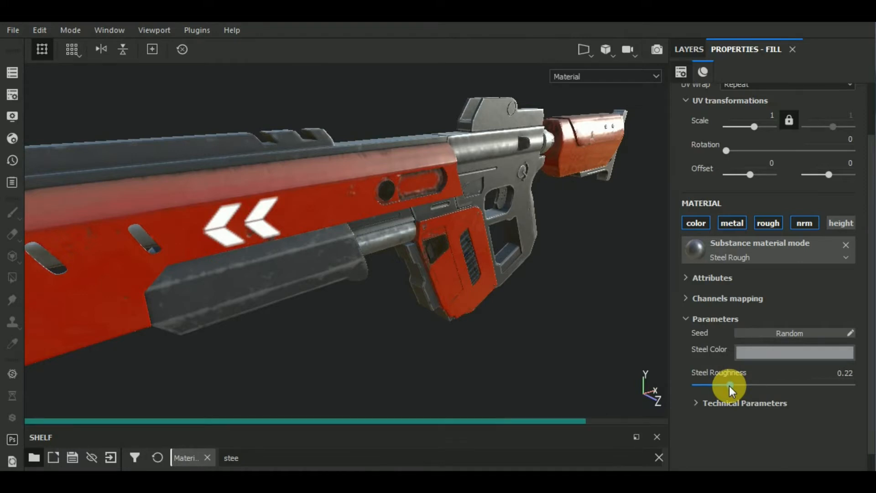
{"action": "mouse_move", "coordinate": [561, 348]}
{"action": "left_mouse_down", "text": "alt"}
{"action": "mouse_move", "coordinate": [546, 306]}
{"action": "mouse_move", "coordinate": [556, 351]}
{"action": "left_mouse_up", "text": "alt"}
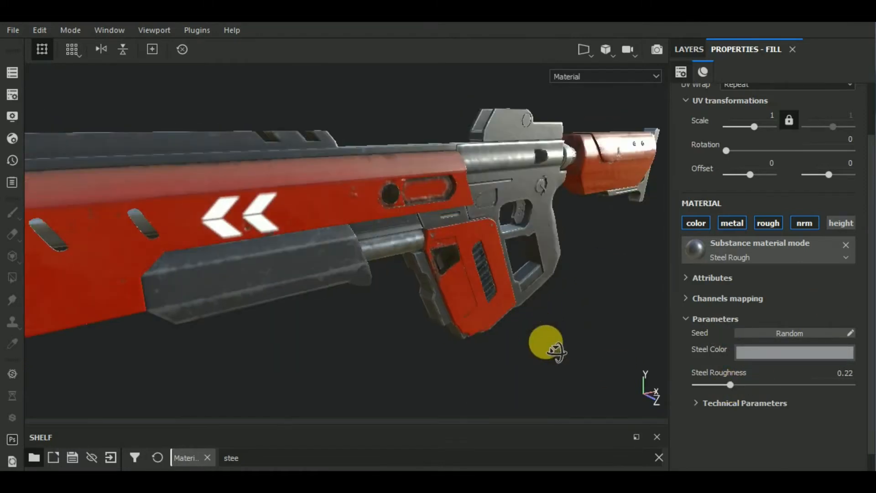
{"action": "scroll", "coordinate": [546, 341], "scroll_direction": "down", "scroll_amount": 2}
{"action": "left_click", "coordinate": [700, 49]}
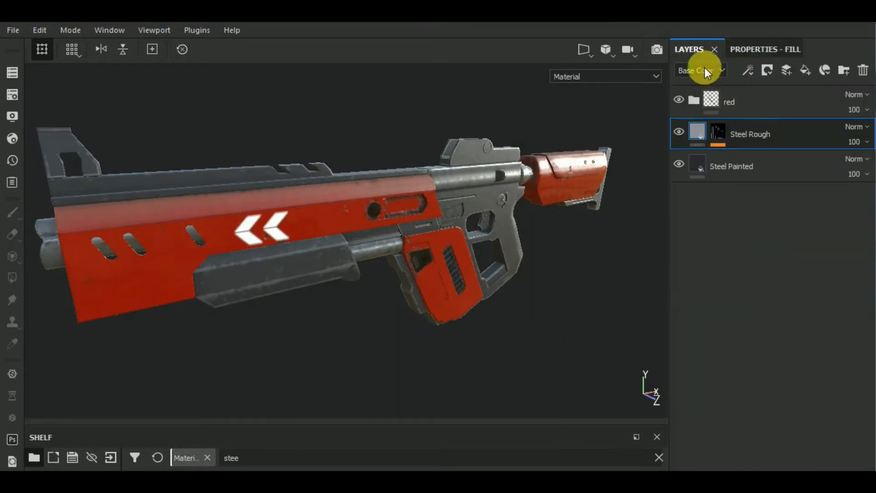
Step: Replace the Metal Edge Wear generator on the Steel Rough layer's mask with the Curvature generator
{"action": "left_click", "coordinate": [721, 132]}
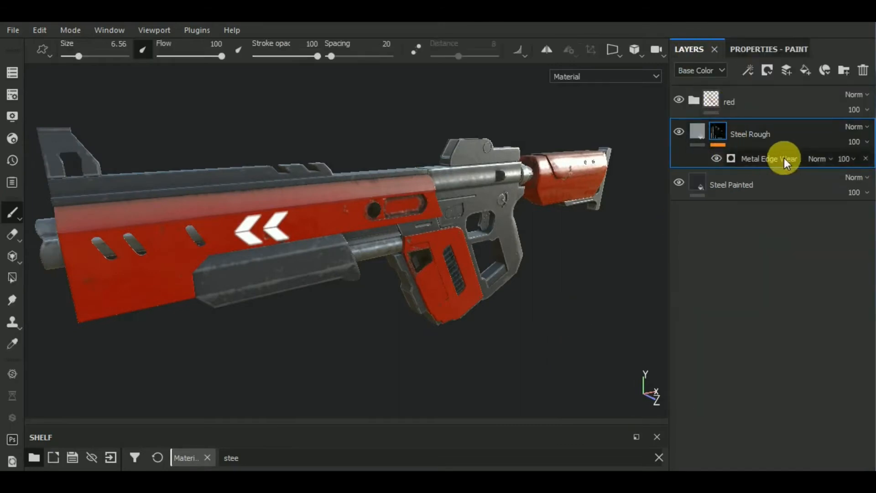
{"action": "left_click", "coordinate": [748, 158]}
{"action": "left_click", "coordinate": [767, 50]}
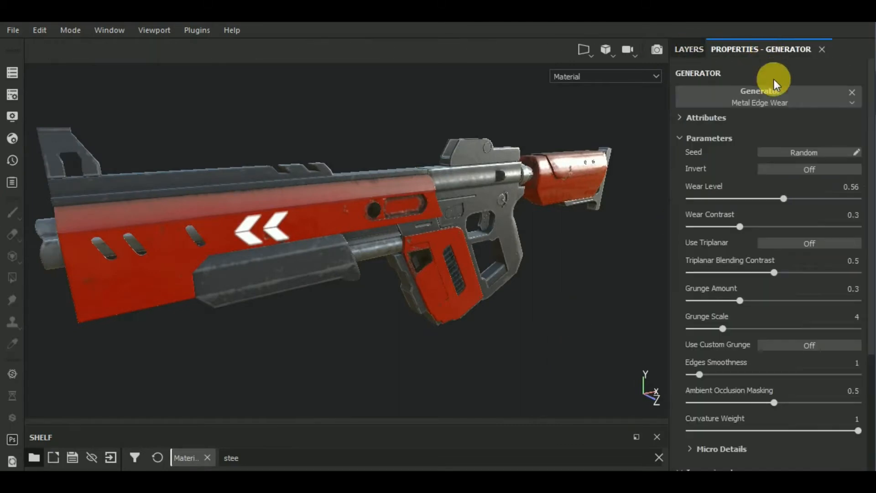
{"action": "left_click", "coordinate": [788, 100]}
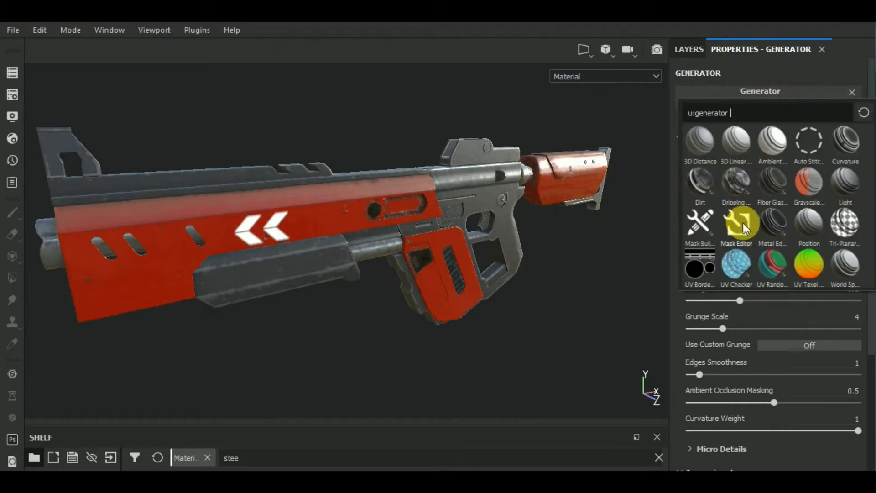
{"action": "left_click", "coordinate": [846, 152]}
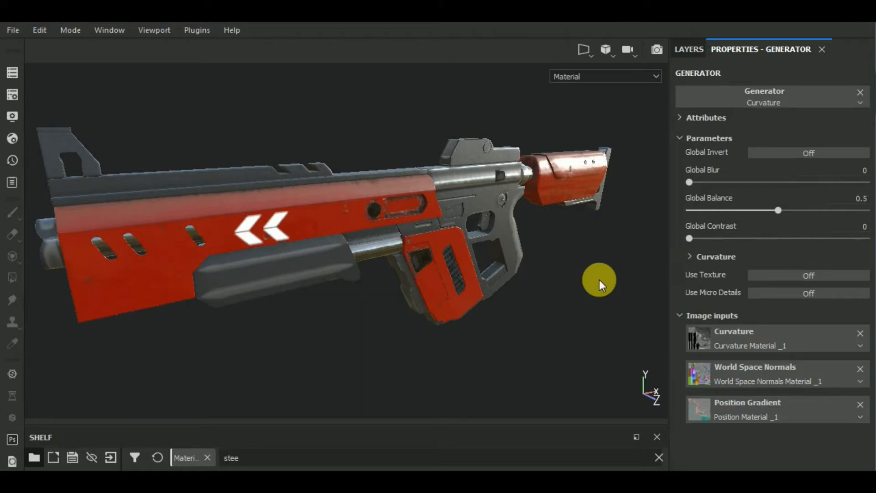
Step: Set the Curvature generator's Medium to 0.17, Large to 0.22 and Sharp to 0.42
{"action": "left_click_drag", "start_coordinate": [597, 312], "coordinate": [648, 279], "text": "alt"}
{"action": "left_click", "coordinate": [691, 255]}
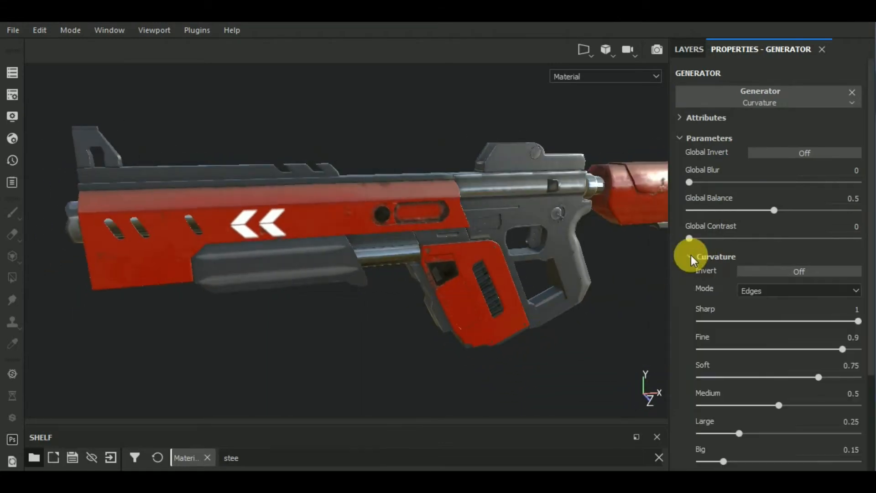
{"action": "left_click", "coordinate": [726, 402]}
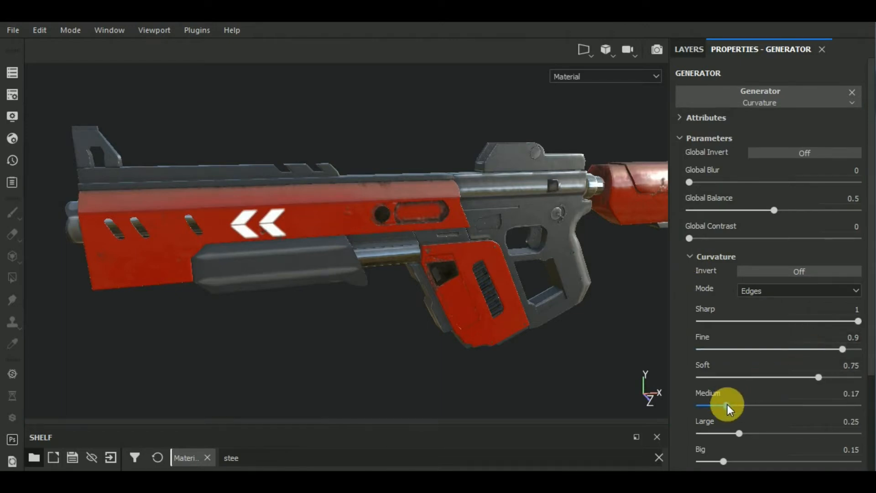
{"action": "left_click", "coordinate": [717, 432]}
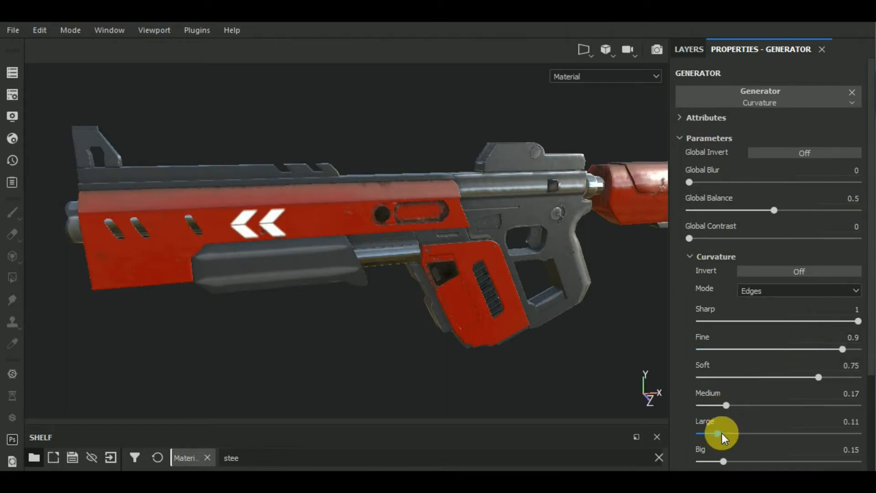
{"action": "left_click_drag", "start_coordinate": [729, 432], "coordinate": [732, 432]}
{"action": "left_click", "coordinate": [766, 321]}
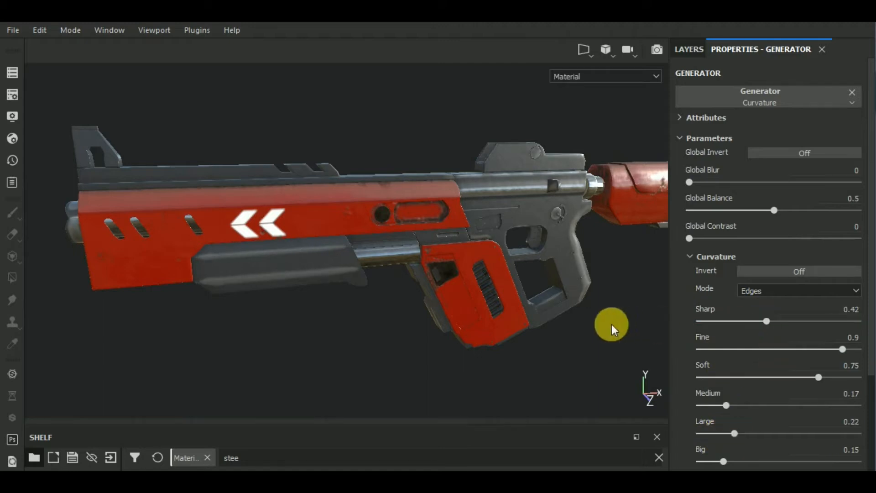
Step: Check the edge wear around the gun and set the Curvature generator's Mode to Dual
{"action": "left_click_drag", "start_coordinate": [612, 324], "coordinate": [501, 337], "text": "alt"}
{"action": "middle_click_drag", "start_coordinate": [555, 332], "coordinate": [469, 272], "text": "alt"}
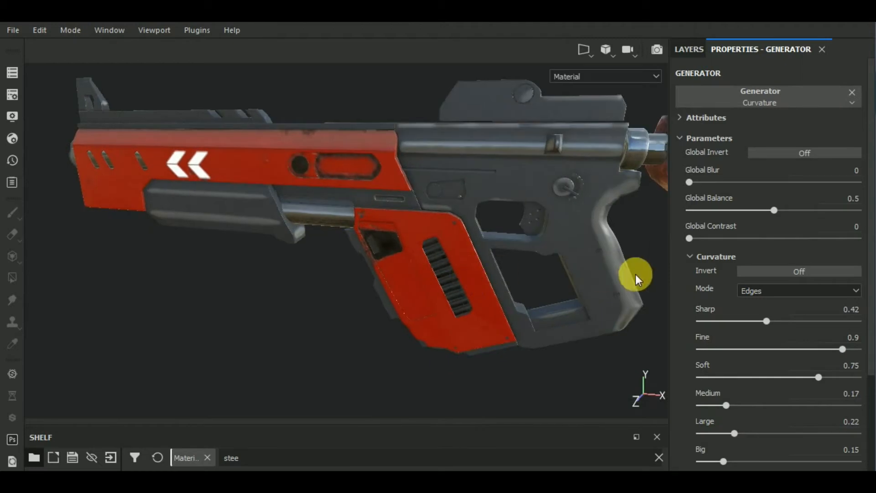
{"action": "scroll", "coordinate": [637, 274], "scroll_direction": "up", "scroll_amount": 3}
{"action": "scroll", "coordinate": [636, 274], "scroll_direction": "down", "scroll_amount": 3}
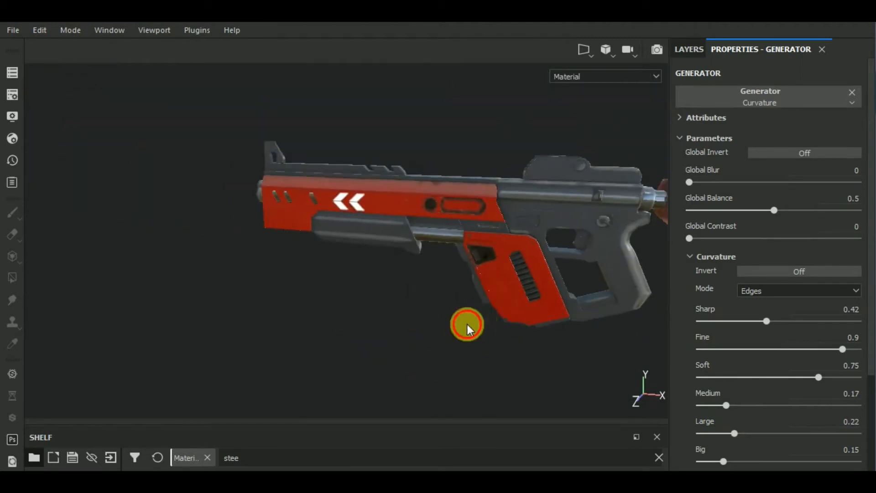
{"action": "left_click_drag", "start_coordinate": [466, 324], "coordinate": [602, 316], "text": "alt"}
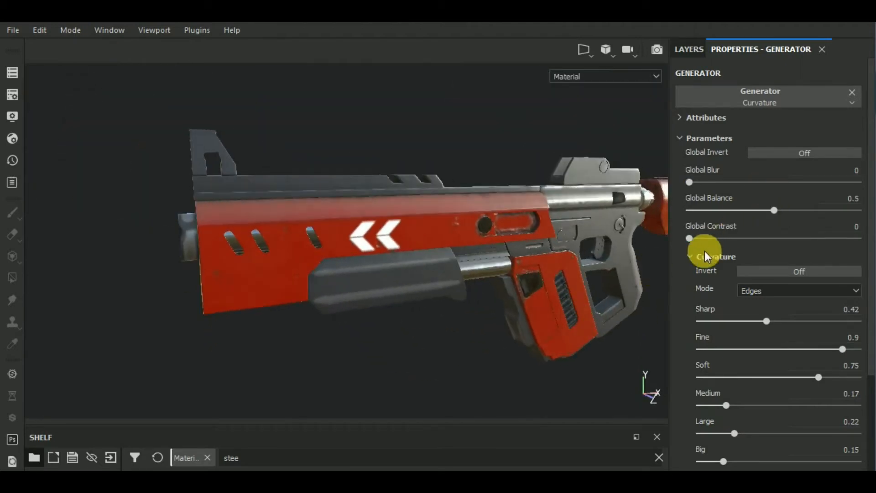
{"action": "left_click", "coordinate": [775, 290]}
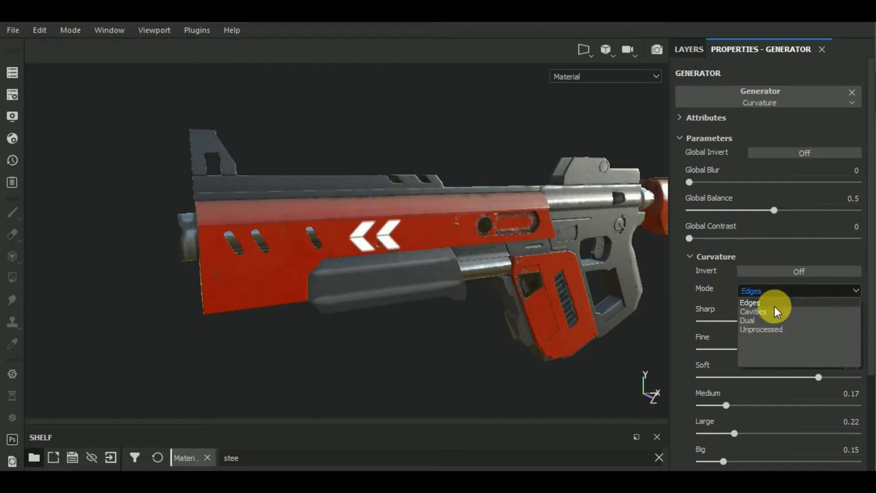
{"action": "left_click", "coordinate": [768, 321]}
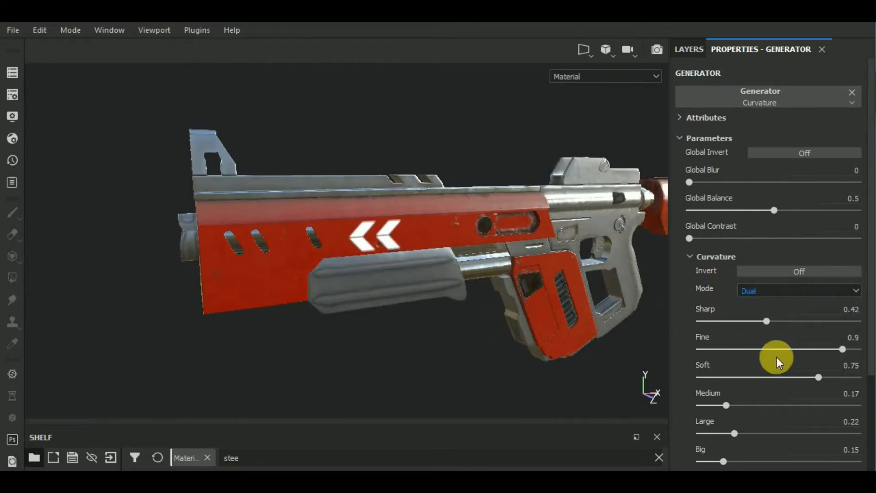
Step: Set the Curvature generator's Global Balance to 0.34 and Global Contrast to 0.17
{"action": "left_click", "coordinate": [724, 210]}
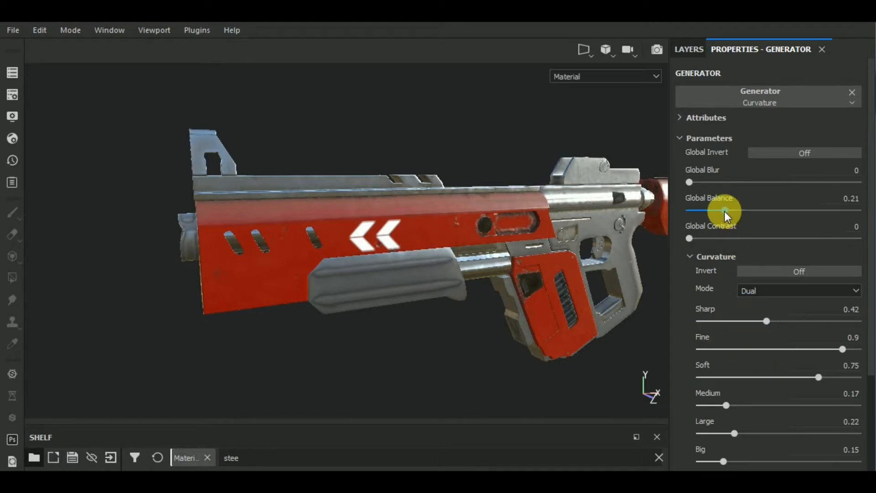
{"action": "left_click_drag", "start_coordinate": [508, 309], "coordinate": [505, 342], "text": "alt"}
{"action": "left_click", "coordinate": [718, 238]}
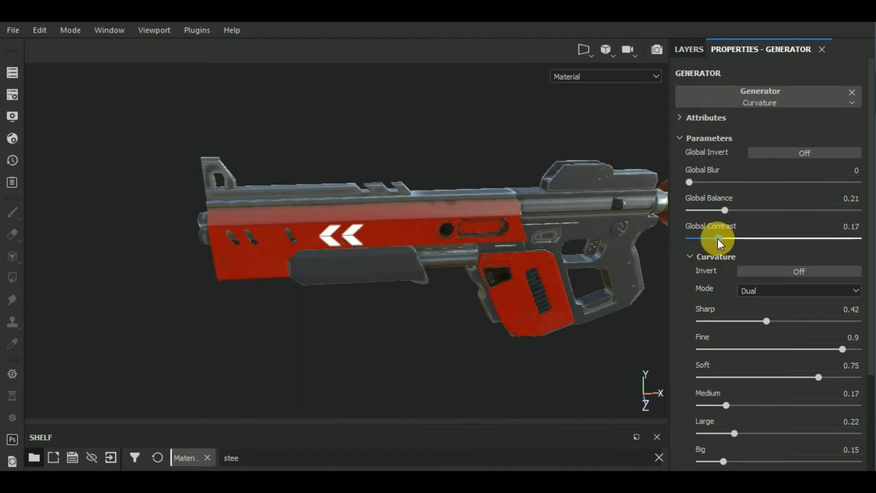
{"action": "left_click", "coordinate": [757, 208]}
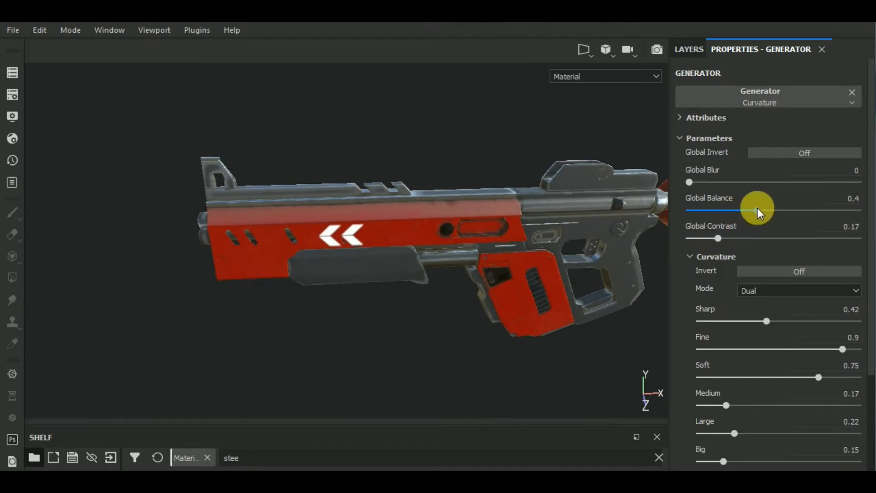
{"action": "left_click", "coordinate": [747, 209]}
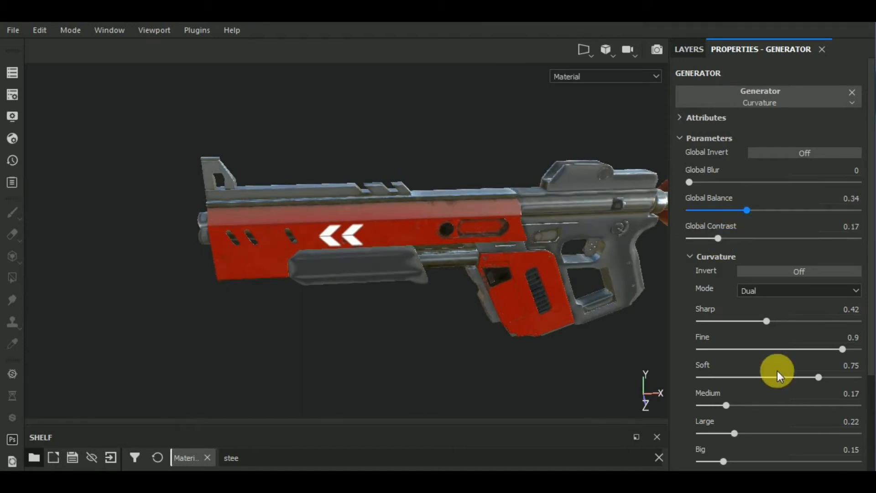
Step: Set the Curvature generator's Fine to 0.35 and Soft to 0.3
{"action": "left_click", "coordinate": [754, 349]}
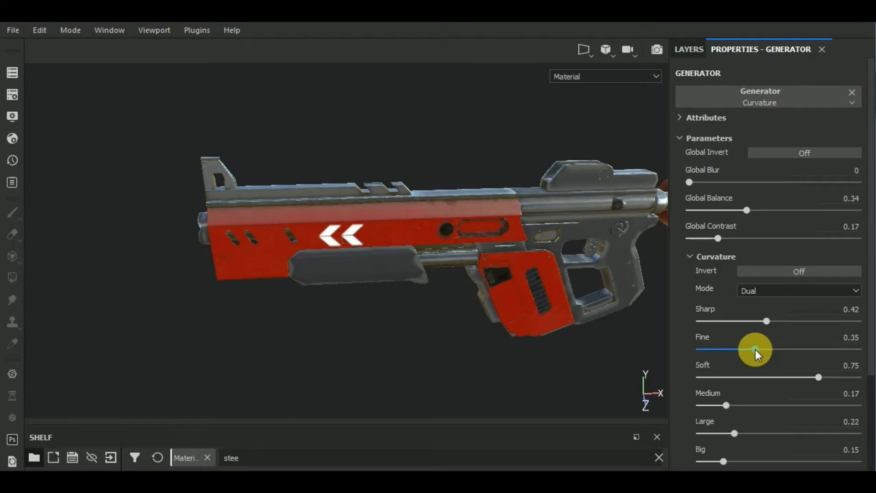
{"action": "left_click", "coordinate": [746, 377]}
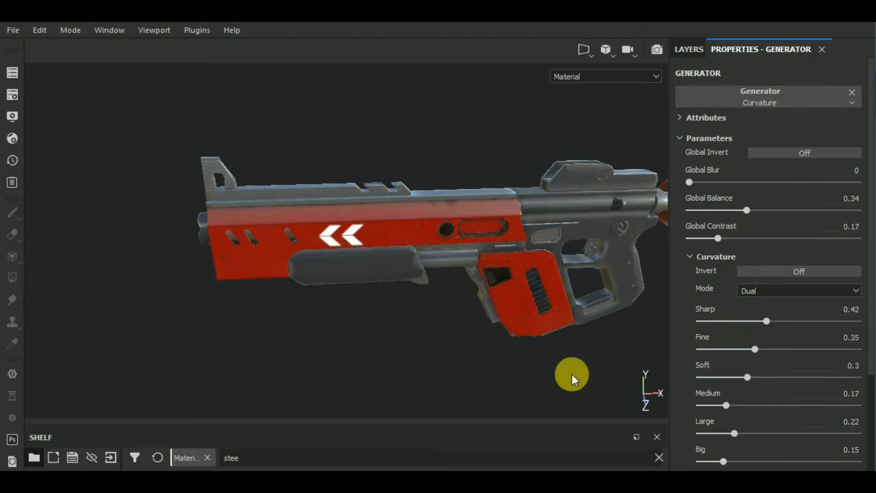
{"action": "left_click_drag", "start_coordinate": [570, 374], "coordinate": [547, 338], "text": "alt"}
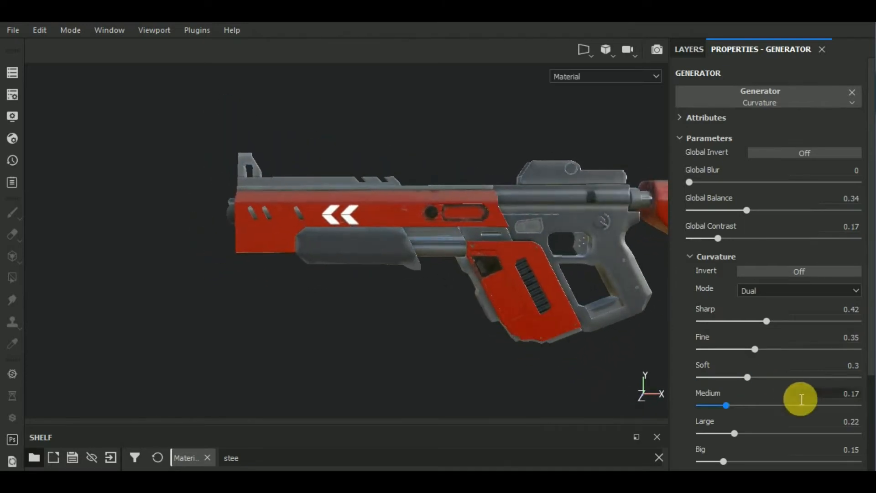
{"action": "scroll", "coordinate": [801, 399], "scroll_direction": "down", "scroll_amount": 5}
{"action": "scroll", "coordinate": [795, 394], "scroll_direction": "up", "scroll_amount": 5}
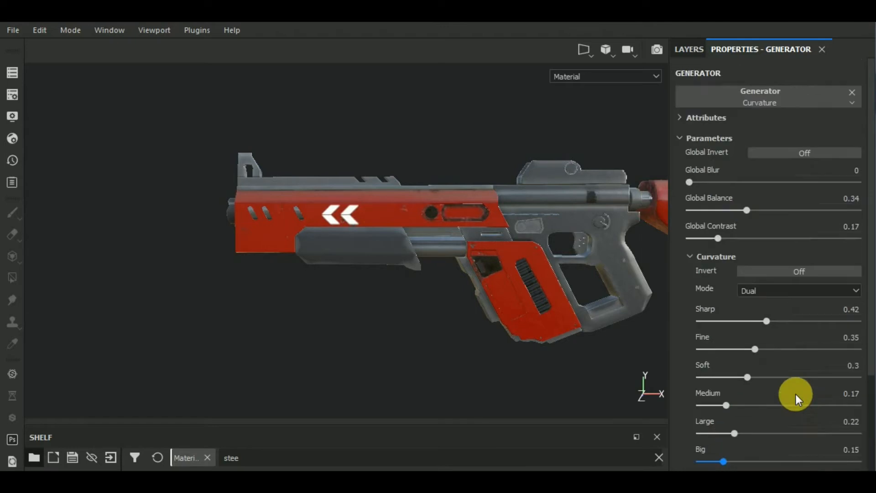
Step: Set the Curvature generator's Global Contrast to 0.34 and inspect the wear on the gun
{"action": "left_click_drag", "start_coordinate": [718, 238], "coordinate": [746, 239]}
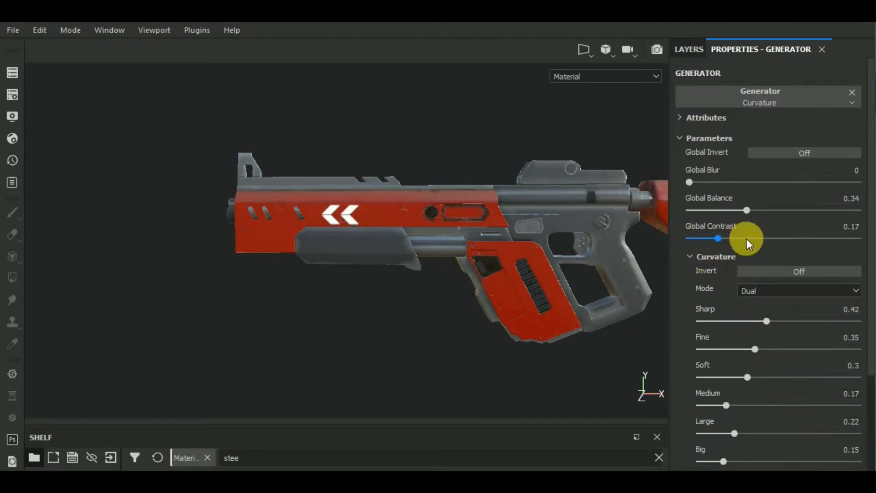
{"action": "left_click_drag", "start_coordinate": [410, 323], "coordinate": [474, 338], "text": "alt"}
{"action": "scroll", "coordinate": [454, 288], "scroll_direction": "up", "scroll_amount": 4}
{"action": "scroll", "coordinate": [454, 289], "scroll_direction": "down", "scroll_amount": 4}
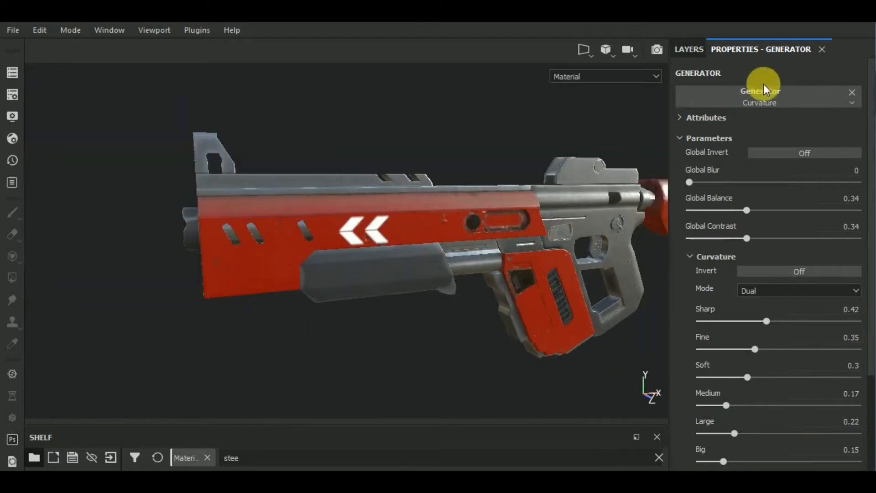
Step: Replace the Curvature generator with Mask Builder - Legacy and inspect the grip area up close
{"action": "left_click", "coordinate": [765, 96]}
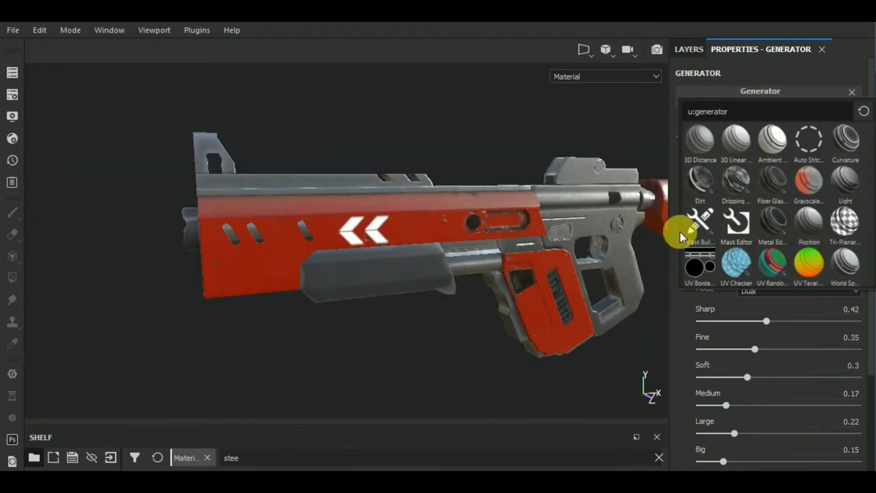
{"action": "left_click", "coordinate": [704, 229]}
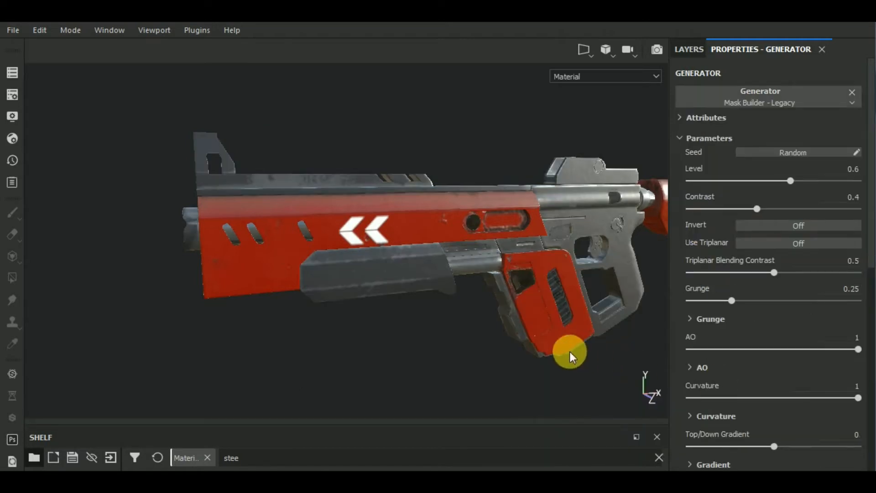
{"action": "left_click_drag", "start_coordinate": [603, 352], "coordinate": [426, 364], "text": "alt"}
{"action": "scroll", "coordinate": [353, 270], "scroll_direction": "up", "scroll_amount": 2}
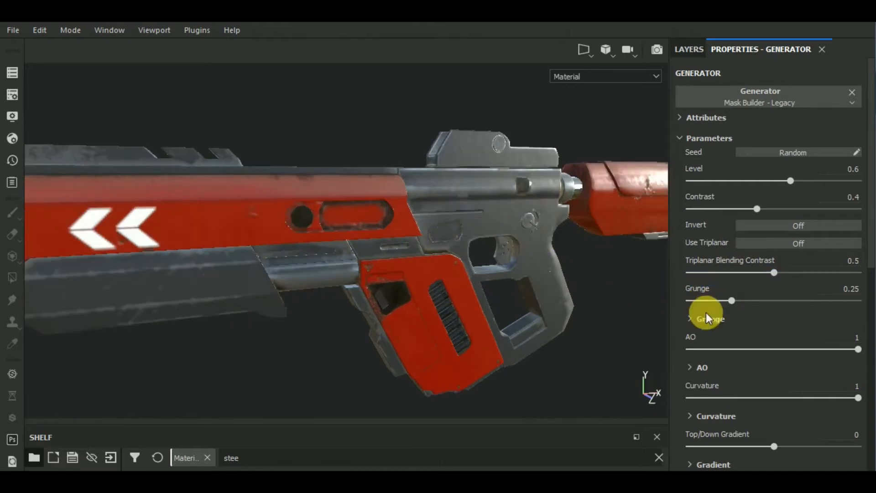
Step: Set the Mask Builder's Grunge to 0.08, Contrast to 0.49 and Top/Down Gradient to 0.17
{"action": "left_click", "coordinate": [701, 300]}
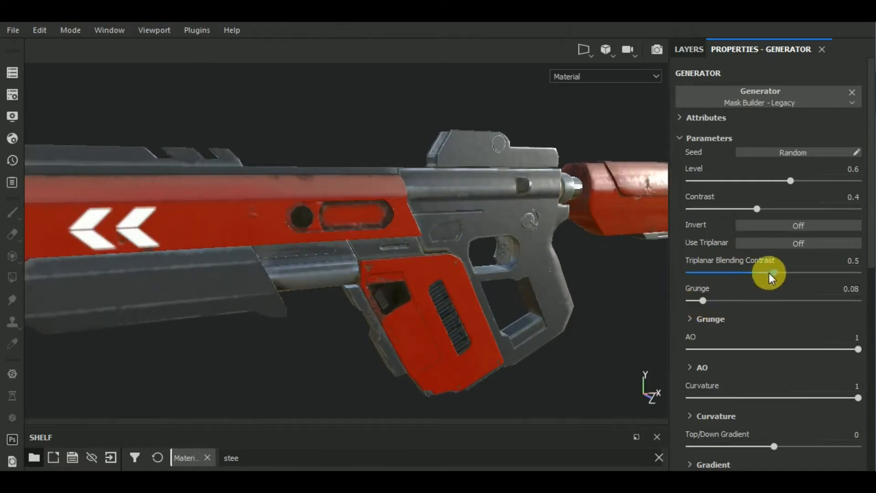
{"action": "left_click_drag", "start_coordinate": [762, 207], "coordinate": [782, 209]}
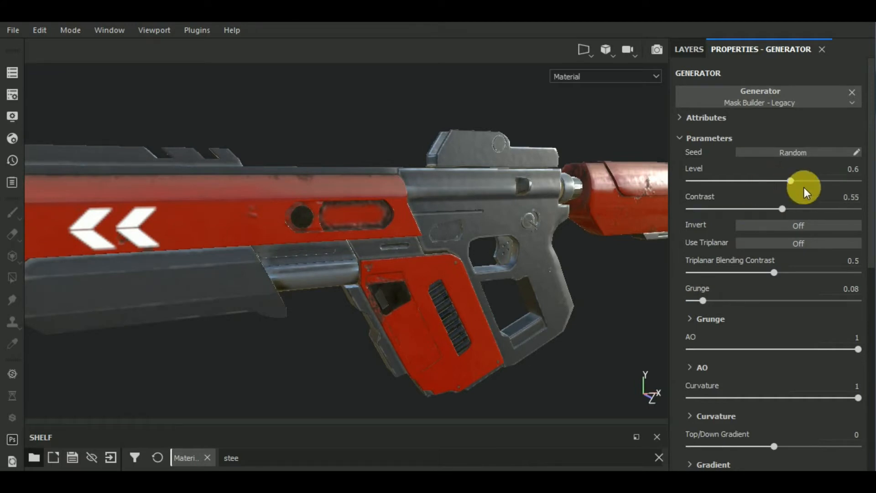
{"action": "left_click", "coordinate": [746, 208]}
{"action": "left_click_drag", "start_coordinate": [806, 434], "coordinate": [788, 447]}
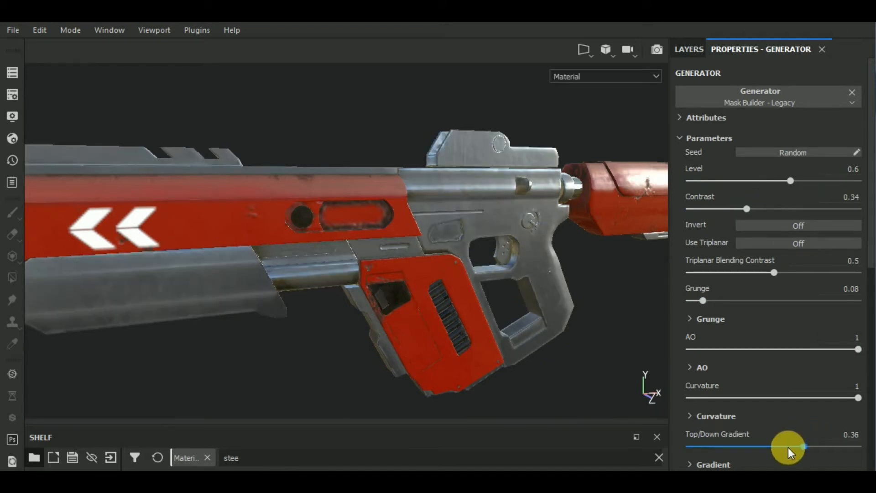
{"action": "left_click_drag", "start_coordinate": [757, 209], "coordinate": [773, 209]}
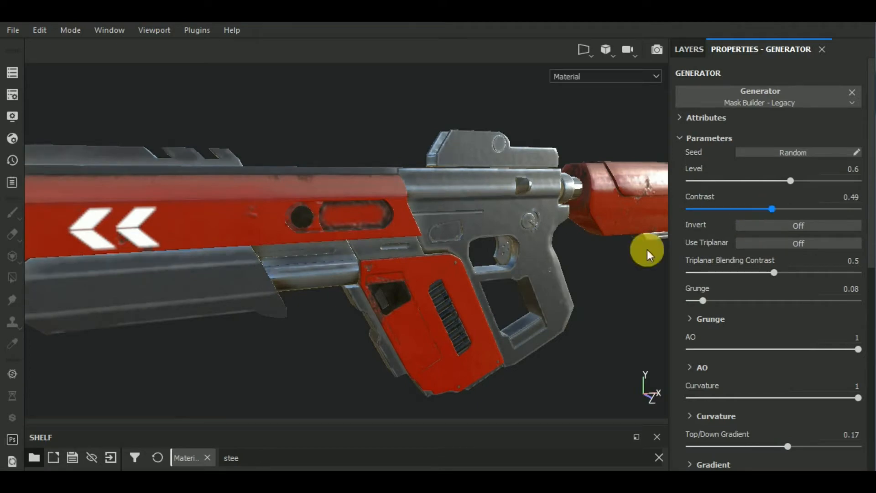
Step: Remove the Mask Builder generator from the Steel Rough layer's mask, keeping the black mask
{"action": "scroll", "coordinate": [353, 351], "scroll_direction": "down", "scroll_amount": 3}
{"action": "mouse_move", "coordinate": [475, 375]}
{"action": "left_mouse_down", "text": "alt"}
{"action": "mouse_move", "coordinate": [231, 385]}
{"action": "mouse_move", "coordinate": [559, 390]}
{"action": "mouse_move", "coordinate": [461, 383]}
{"action": "left_mouse_up", "text": "alt"}
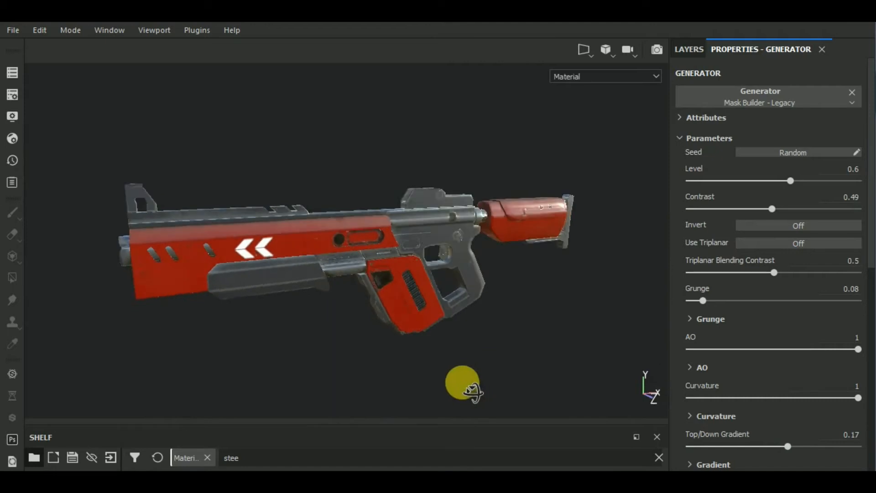
{"action": "left_click", "coordinate": [688, 49]}
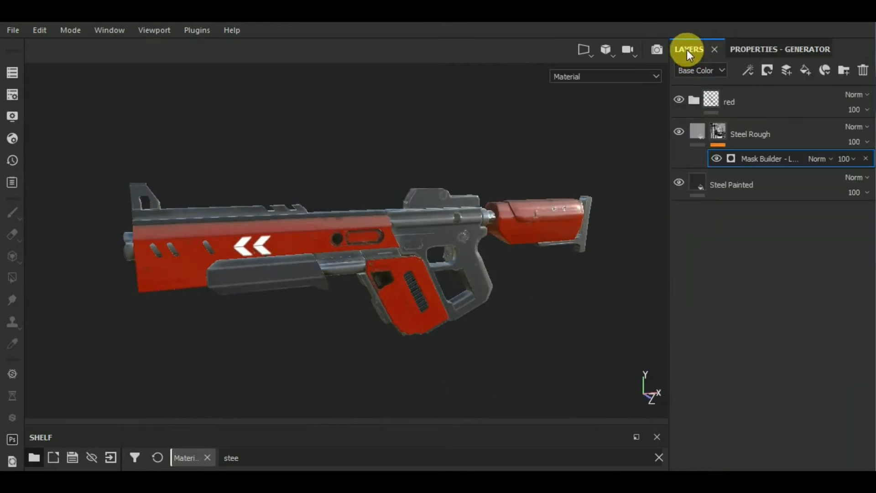
{"action": "left_click", "coordinate": [867, 159]}
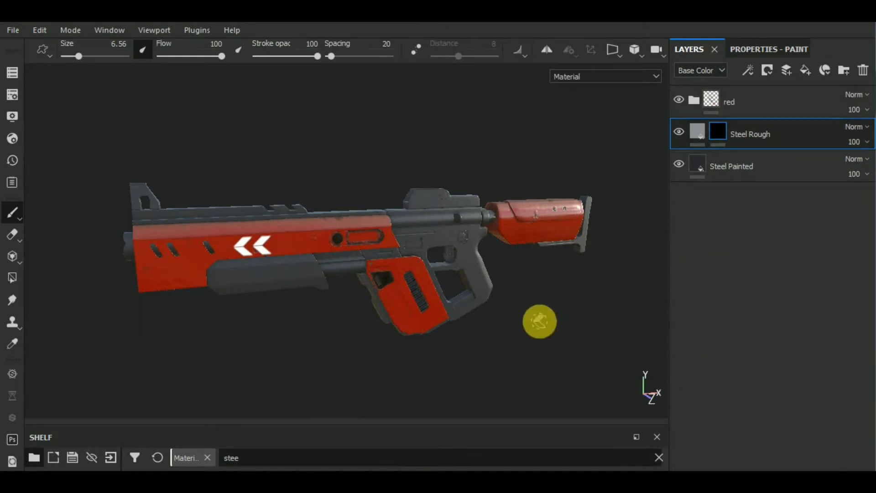
Step: Show the smart masks in the shelf and filter them by "ed"
{"action": "left_click_drag", "start_coordinate": [540, 319], "coordinate": [547, 308]}
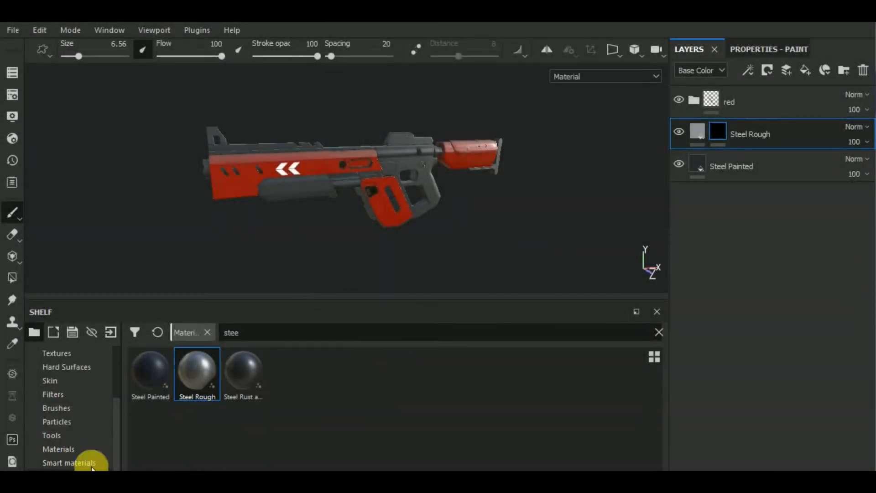
{"action": "left_click_drag", "start_coordinate": [221, 299], "coordinate": [242, 221]}
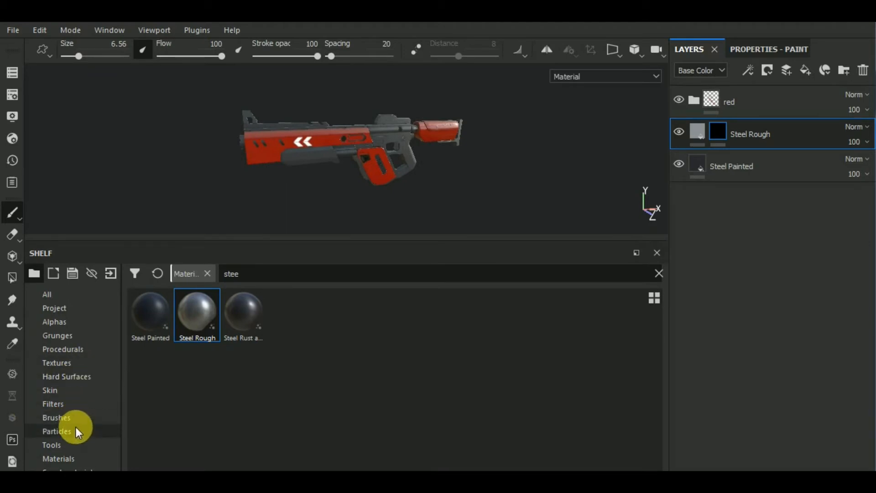
{"action": "left_click", "coordinate": [80, 470]}
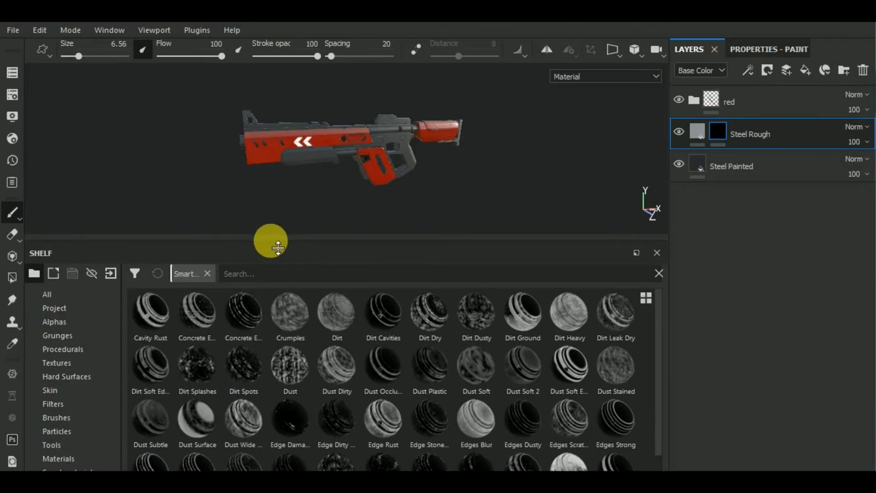
{"action": "left_click_drag", "start_coordinate": [270, 241], "coordinate": [268, 336]}
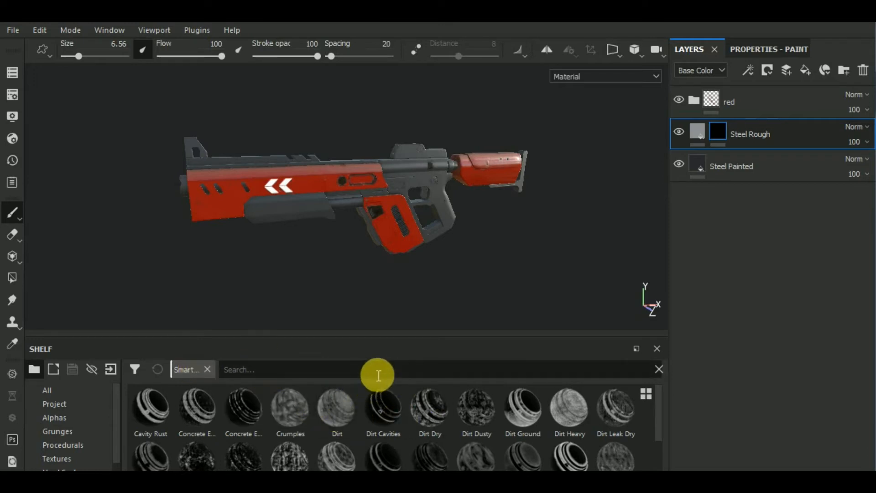
{"action": "type", "text": "ed"}
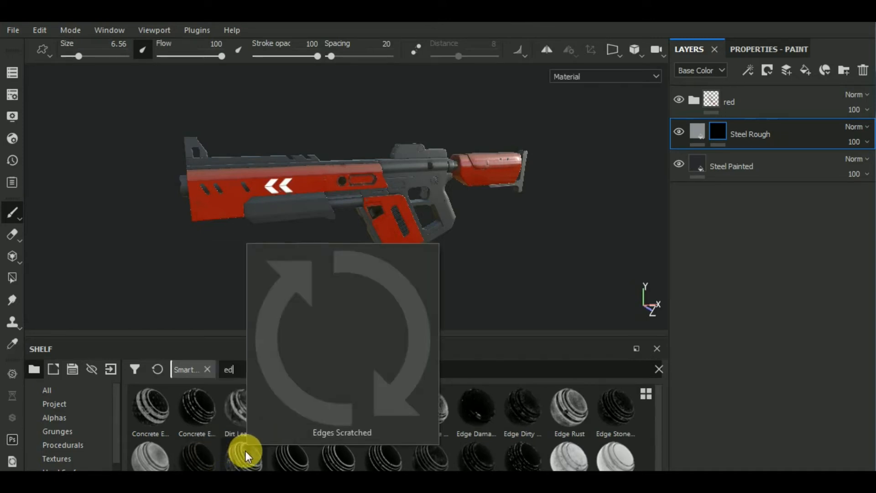
Step: Apply the Edges Strong smart mask to the Steel Rough layer and inspect the edge wear on the gun
{"action": "left_click_drag", "start_coordinate": [299, 449], "coordinate": [767, 125]}
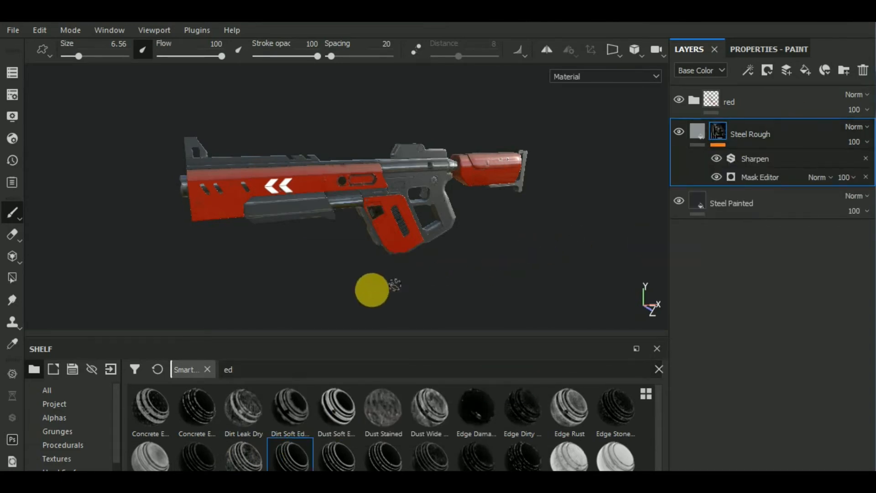
{"action": "left_click_drag", "start_coordinate": [372, 290], "coordinate": [464, 289], "text": "alt"}
{"action": "scroll", "coordinate": [330, 244], "scroll_direction": "up", "scroll_amount": 6}
{"action": "scroll", "coordinate": [323, 247], "scroll_direction": "down", "scroll_amount": 5}
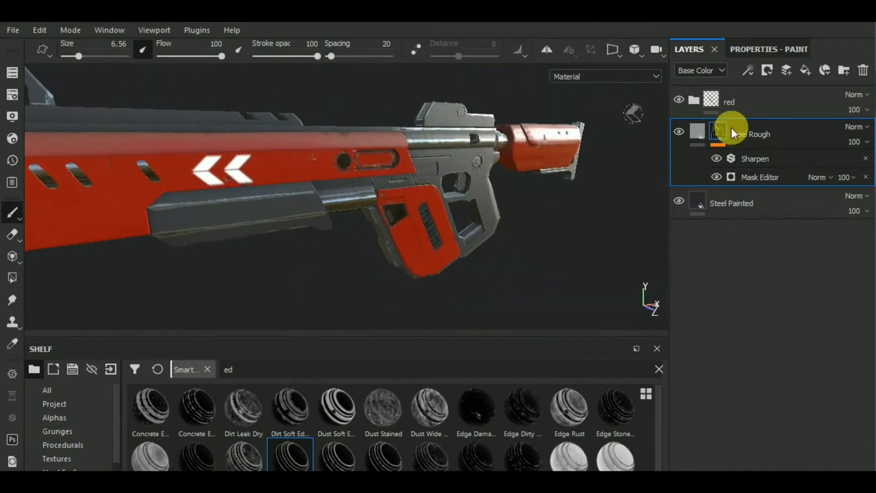
Step: Search the materials for "rus" and replace the Steel Rough layer's fill material with Rust Fine
{"action": "left_click", "coordinate": [700, 132]}
{"action": "left_click", "coordinate": [767, 50]}
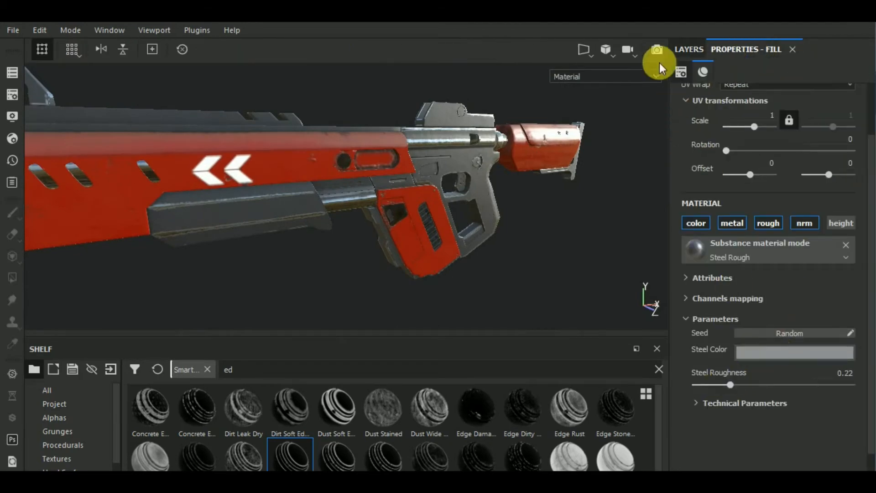
{"action": "left_click", "coordinate": [684, 51]}
{"action": "left_click", "coordinate": [746, 51]}
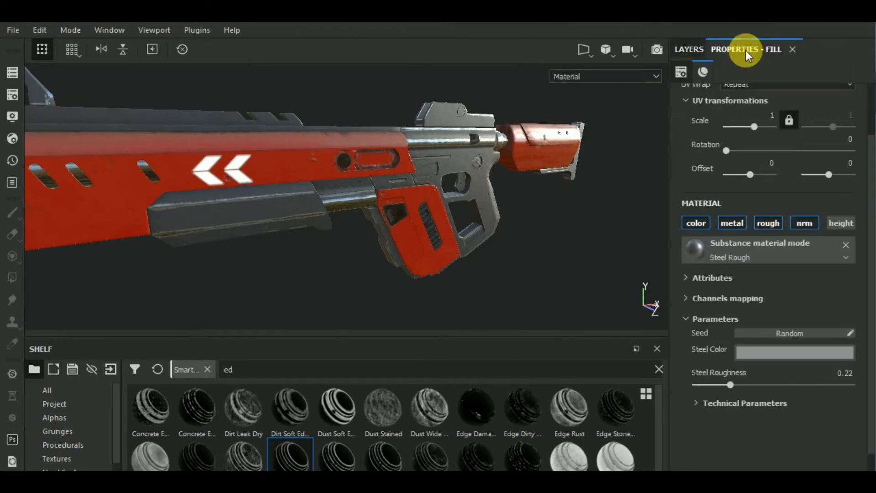
{"action": "left_click", "coordinate": [765, 248]}
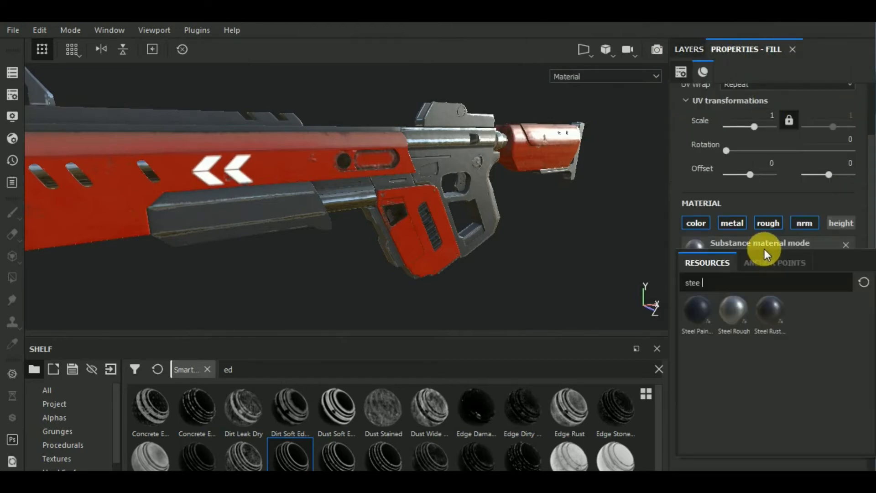
{"action": "key", "text": "BackSpace"}
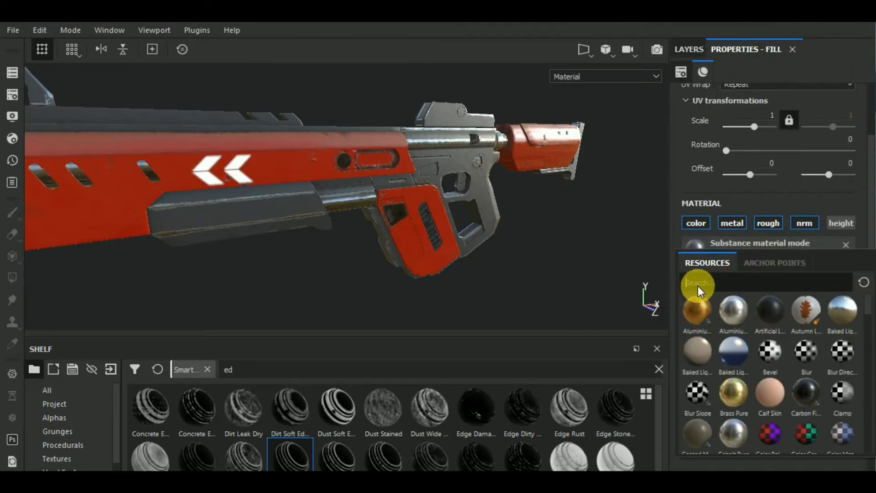
{"action": "type", "text": "rus"}
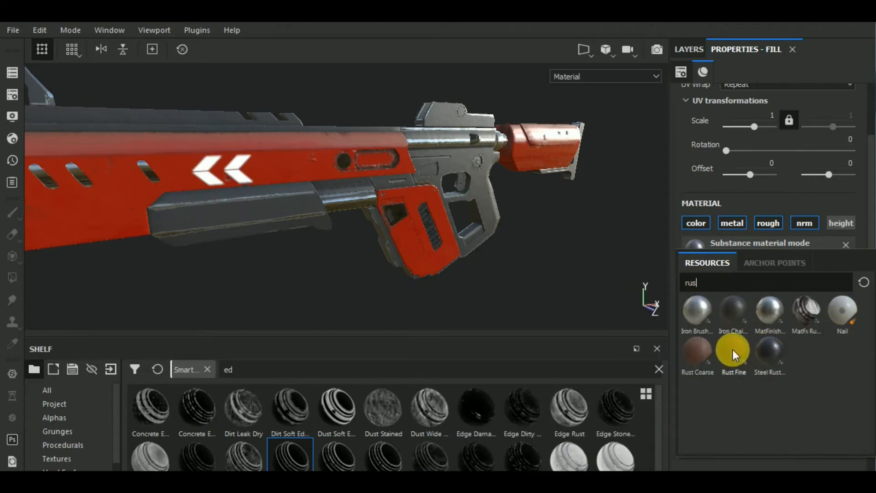
{"action": "left_click", "coordinate": [733, 350]}
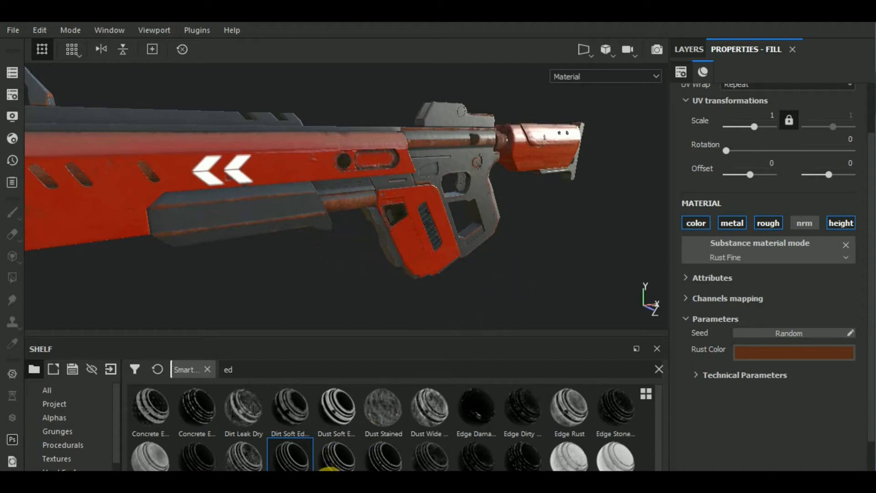
Step: Change the Rust Color to a lighter, less saturated brown and inspect the rusty edges on the gun
{"action": "key", "text": "f"}
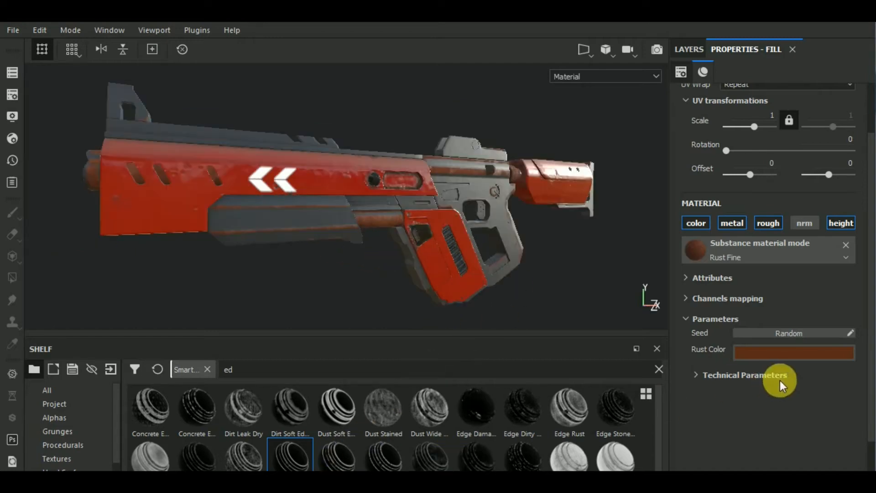
{"action": "left_click", "coordinate": [795, 352]}
{"action": "left_click", "coordinate": [751, 447]}
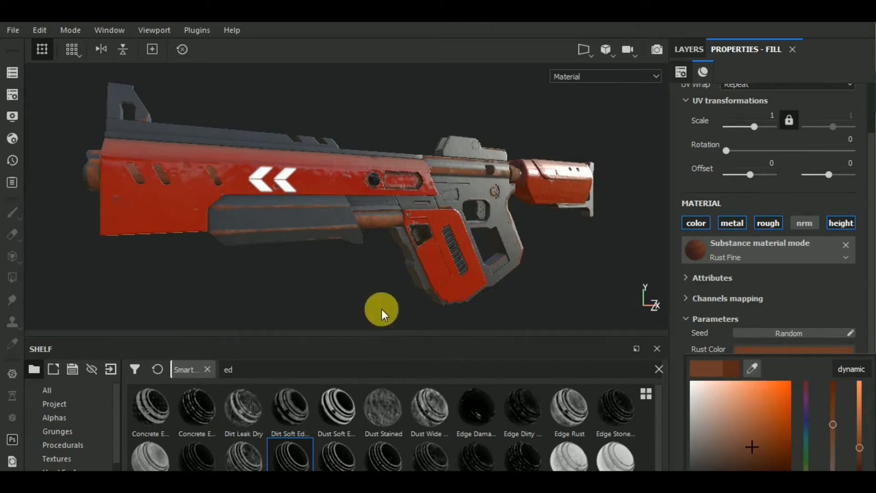
{"action": "left_click", "coordinate": [454, 293]}
{"action": "left_click_drag", "start_coordinate": [476, 271], "coordinate": [473, 300], "text": "alt"}
Step: Set the Global Balance of the mask's Mask Editor generator to 0.17 and inspect the rust coverage
{"action": "left_click", "coordinate": [689, 48]}
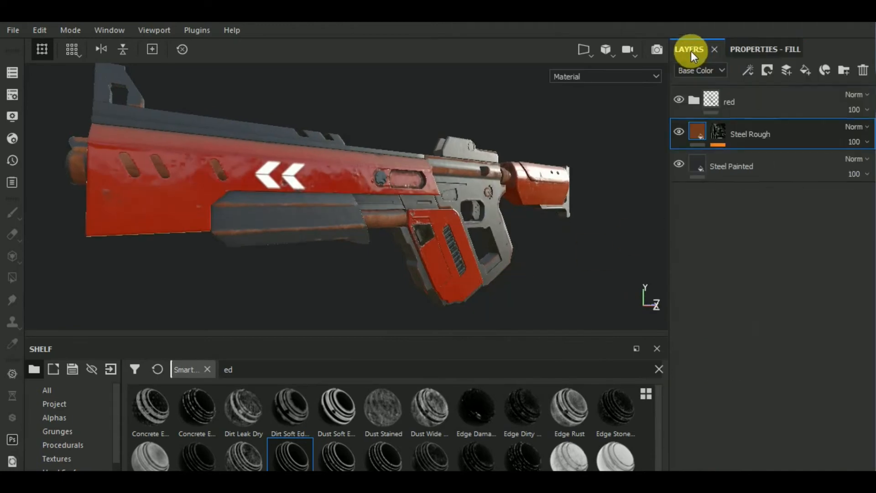
{"action": "left_click", "coordinate": [716, 133]}
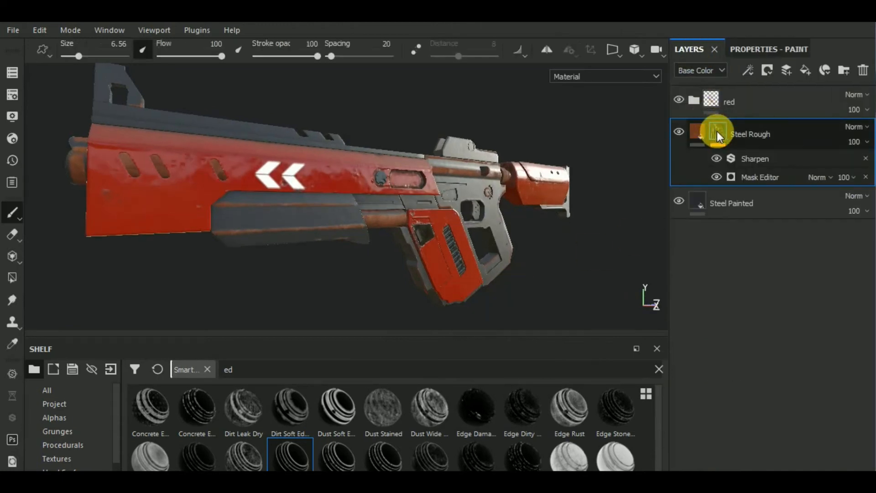
{"action": "left_click", "coordinate": [756, 70]}
{"action": "left_click", "coordinate": [757, 50]}
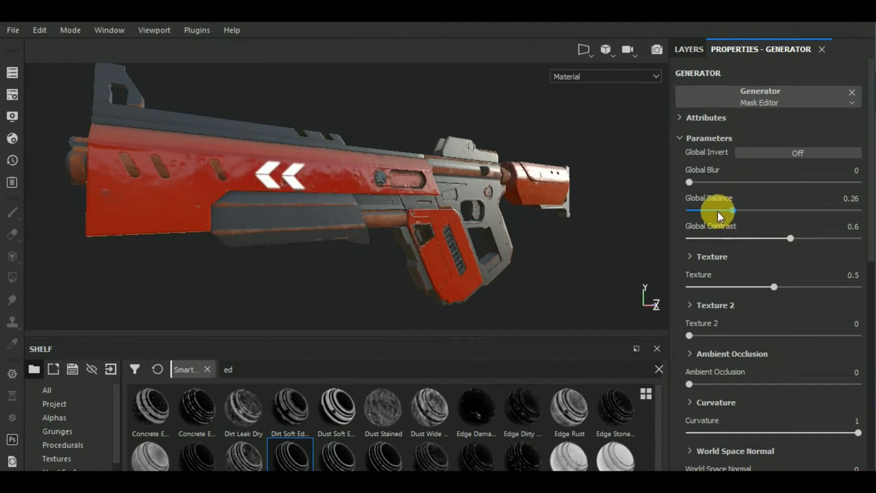
{"action": "left_click_drag", "start_coordinate": [732, 210], "coordinate": [718, 229]}
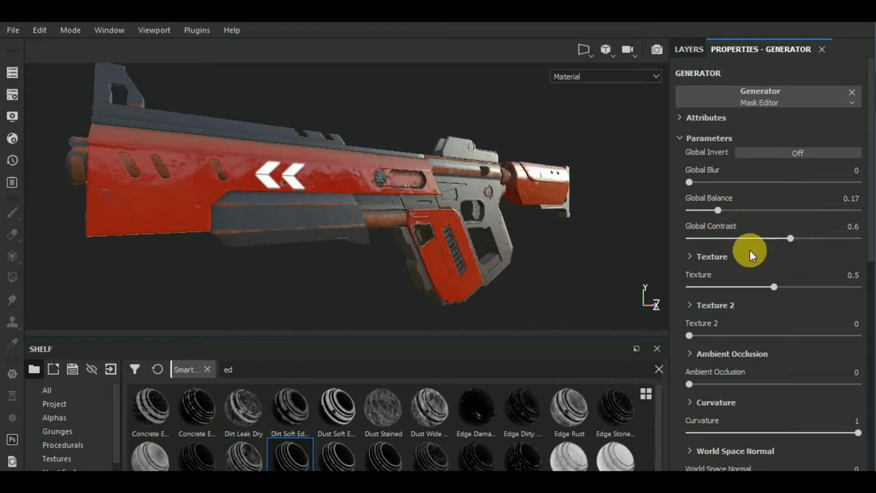
{"action": "mouse_move", "coordinate": [396, 270]}
{"action": "left_mouse_down", "text": "alt"}
{"action": "mouse_move", "coordinate": [378, 248]}
{"action": "mouse_move", "coordinate": [381, 291]}
{"action": "mouse_move", "coordinate": [392, 280]}
{"action": "left_mouse_up", "text": "alt"}
{"action": "scroll", "coordinate": [393, 279], "scroll_direction": "down", "scroll_amount": 4}
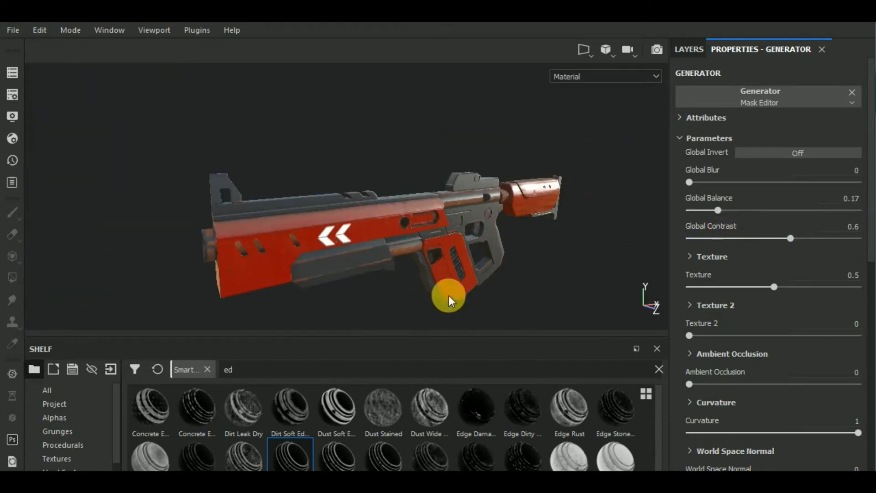
{"action": "middle_click_drag", "start_coordinate": [567, 298], "coordinate": [556, 276], "text": "alt"}
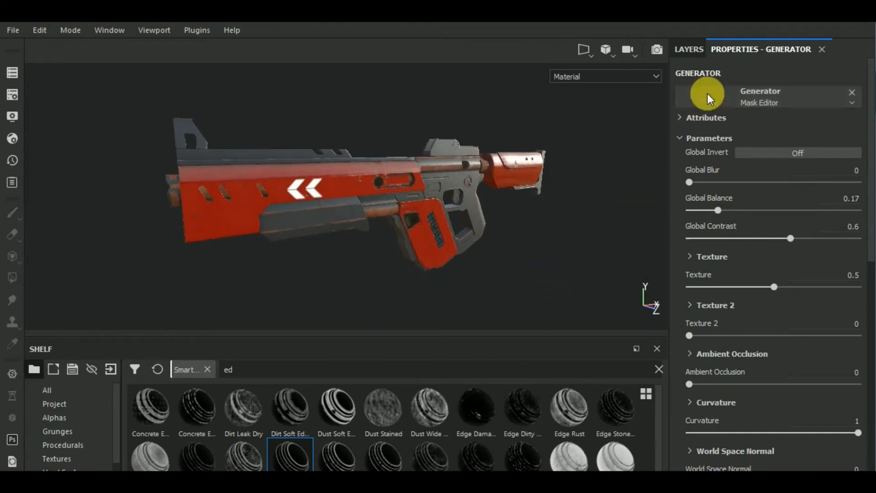
Step: Remove the Sharpen filter and the Mask Editor generator from the Steel Rough layer's mask
{"action": "left_click", "coordinate": [690, 50]}
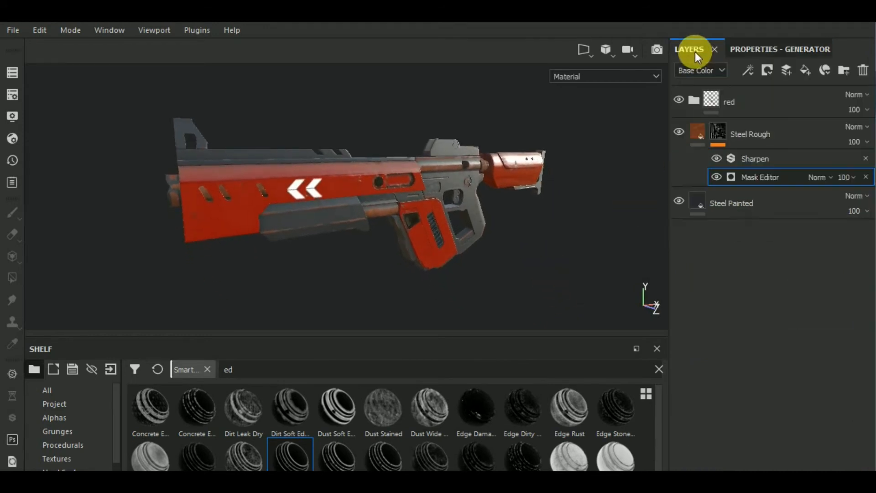
{"action": "left_click", "coordinate": [865, 159]}
{"action": "left_click", "coordinate": [863, 164]}
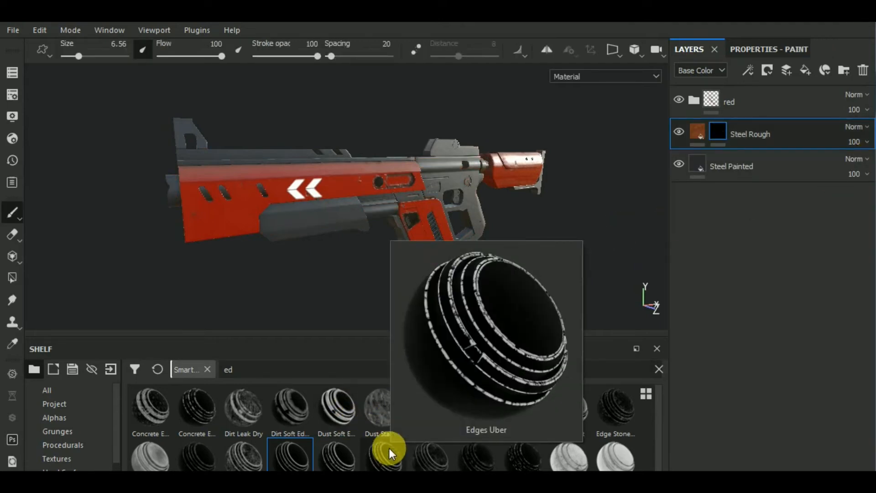
Step: Apply the Gun Edges smart mask to the Steel Rough layer and inspect the wear on the gun
{"action": "mouse_move", "coordinate": [514, 458]}
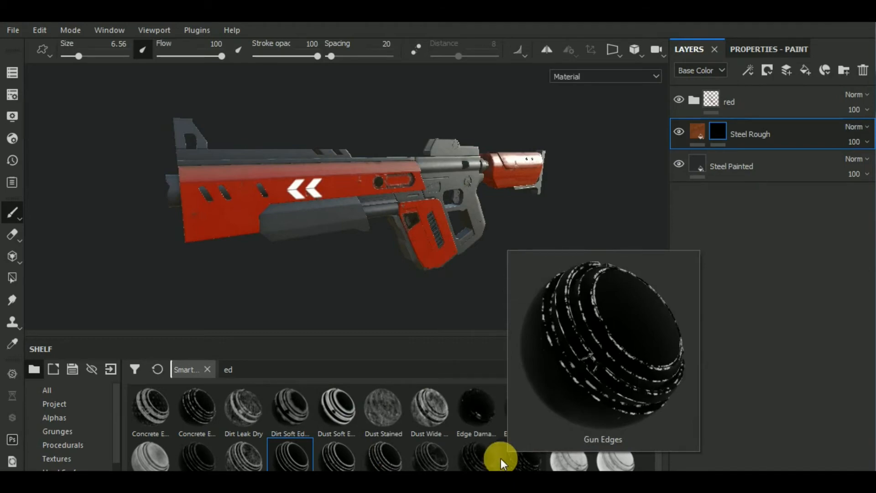
{"action": "left_click_drag", "start_coordinate": [514, 458], "coordinate": [774, 137]}
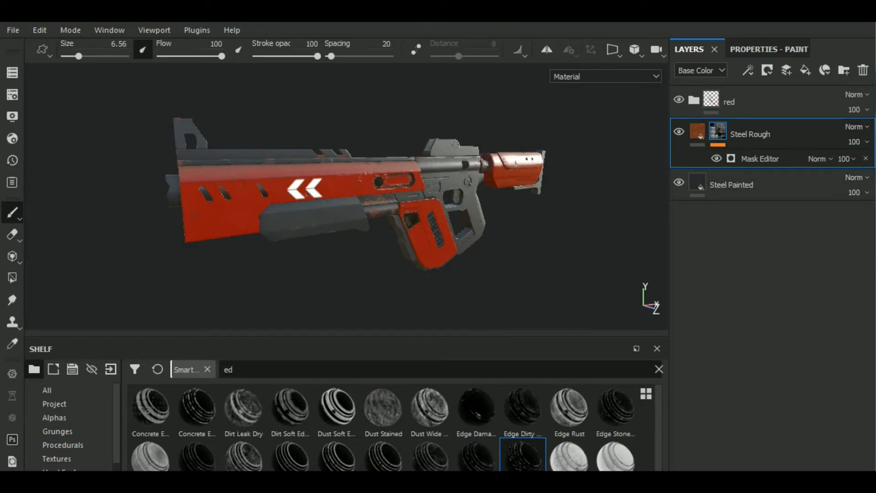
{"action": "mouse_move", "coordinate": [373, 280]}
{"action": "left_mouse_down", "text": "alt"}
{"action": "mouse_move", "coordinate": [358, 254]}
{"action": "mouse_move", "coordinate": [357, 273]}
{"action": "left_mouse_up", "text": "alt"}
{"action": "left_click", "coordinate": [698, 133]}
{"action": "middle_click_drag", "start_coordinate": [580, 259], "coordinate": [563, 291], "text": "alt"}
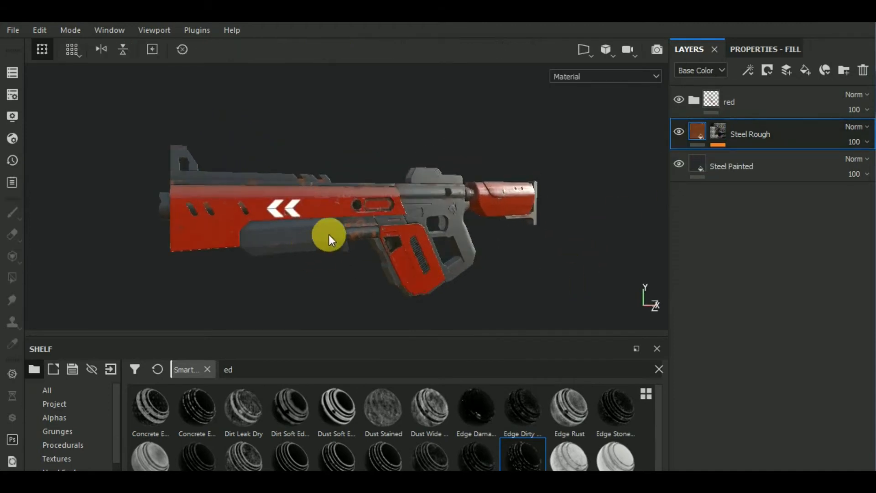
{"action": "scroll", "coordinate": [359, 245], "scroll_direction": "up", "scroll_amount": 5}
{"action": "scroll", "coordinate": [359, 245], "scroll_direction": "down", "scroll_amount": 5}
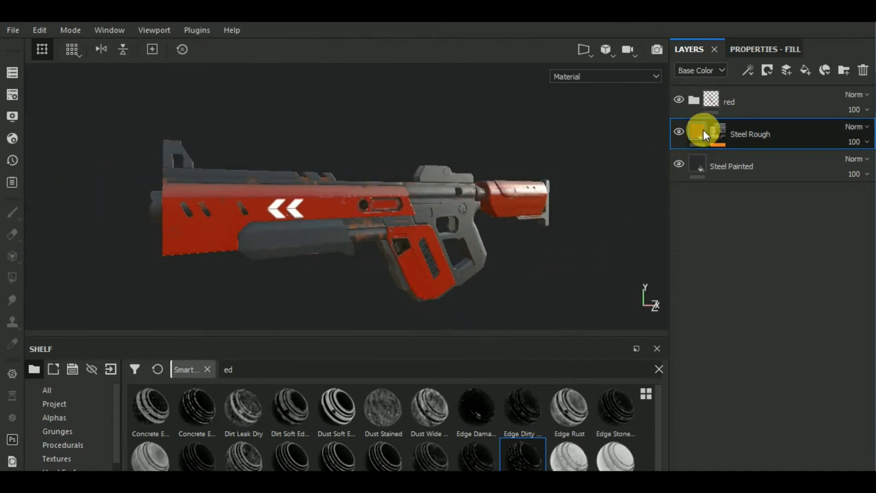
Step: Try the MatFinish Brushed Linear material as the Steel Rough layer's fill
{"action": "left_click", "coordinate": [760, 53]}
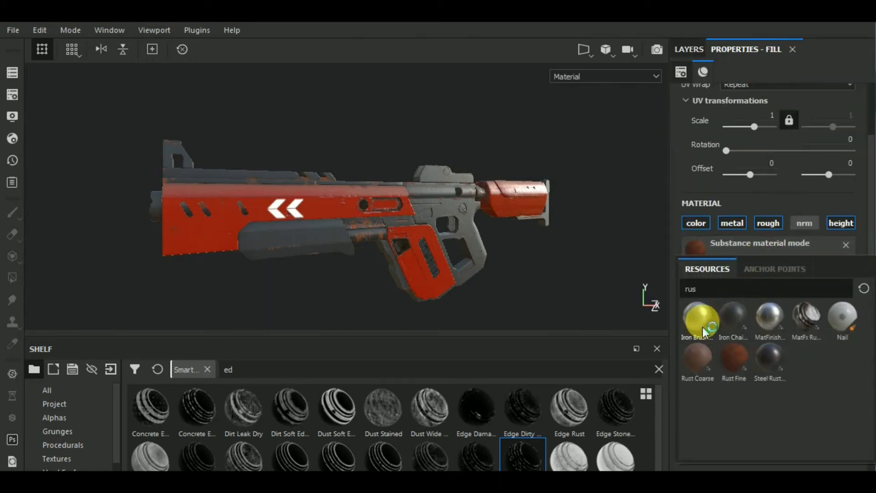
{"action": "mouse_move", "coordinate": [704, 332]}
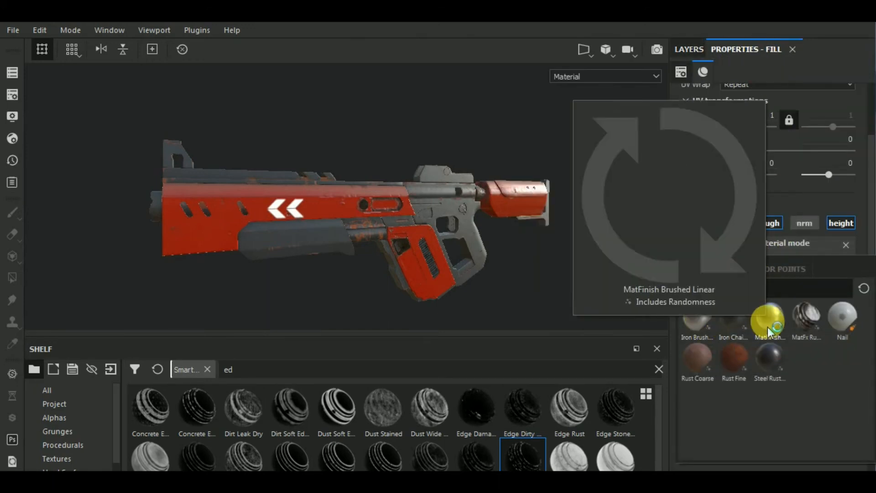
{"action": "left_click", "coordinate": [768, 331]}
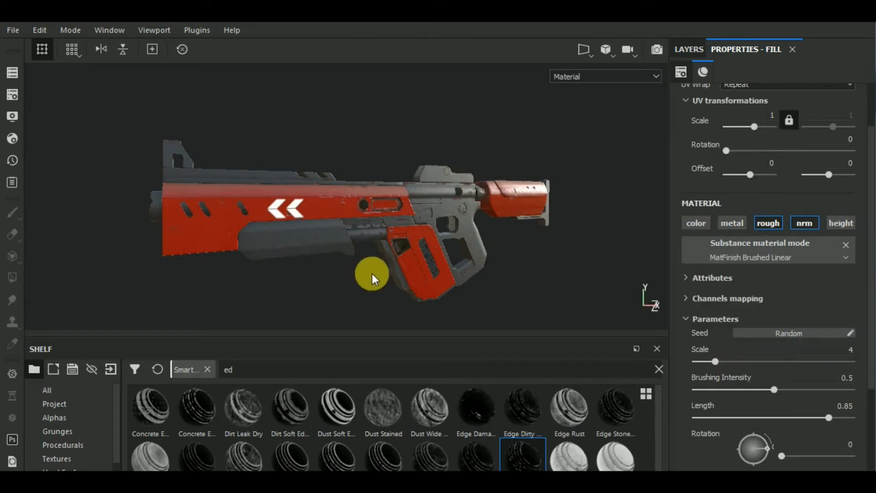
Step: Search the materials for "stee", assign Steel Rough as the layer's fill material and inspect the worn edges
{"action": "left_click", "coordinate": [753, 254]}
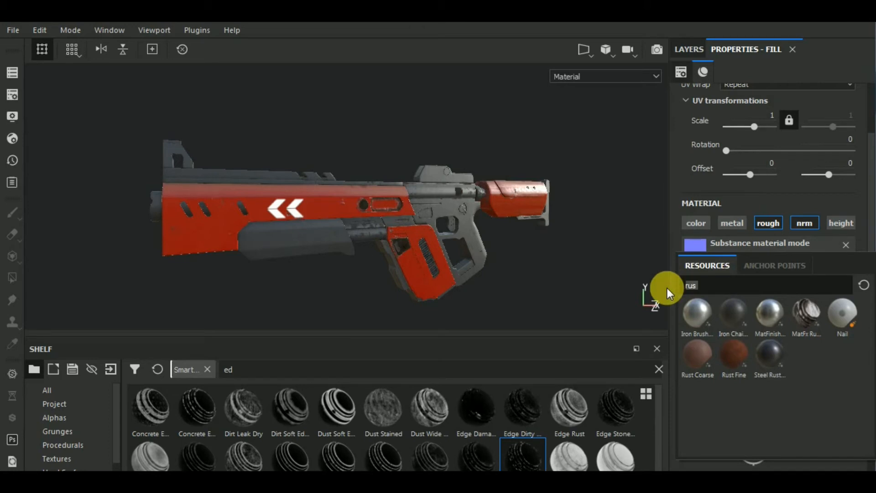
{"action": "type", "text": "stee"}
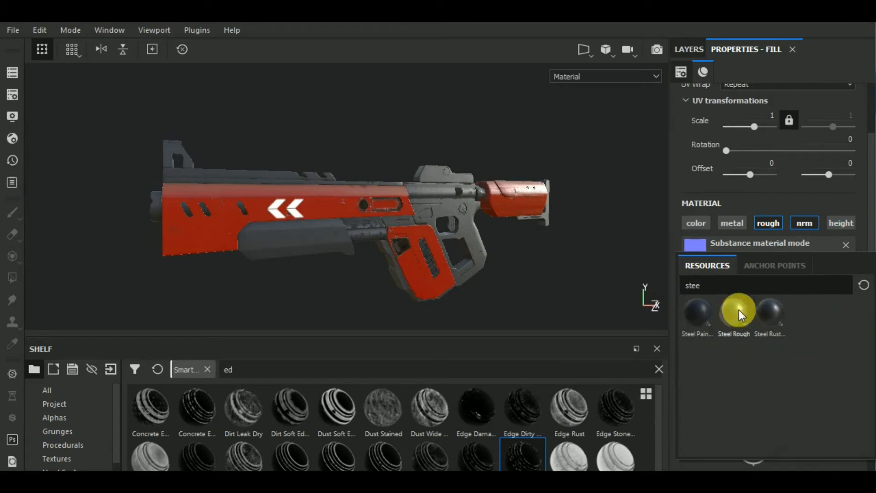
{"action": "left_click", "coordinate": [738, 311]}
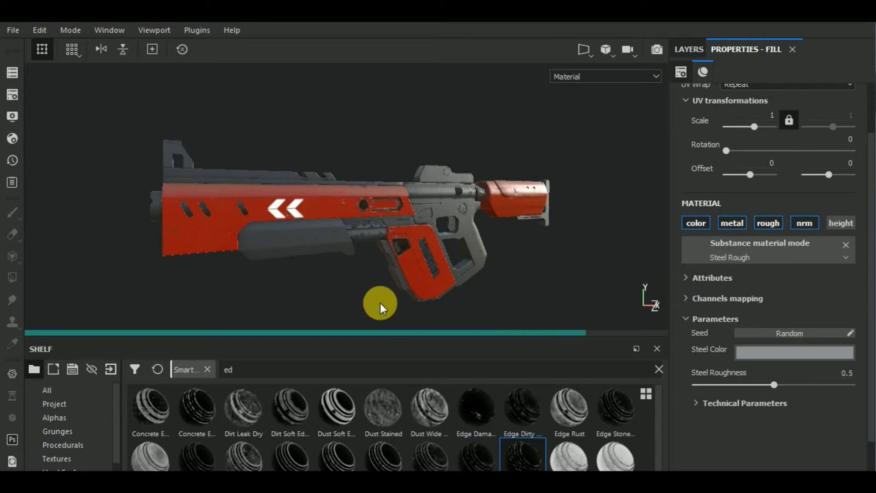
{"action": "left_click_drag", "start_coordinate": [363, 305], "coordinate": [416, 282], "text": "alt"}
{"action": "scroll", "coordinate": [369, 235], "scroll_direction": "up", "scroll_amount": 5}
{"action": "scroll", "coordinate": [370, 236], "scroll_direction": "down", "scroll_amount": 5}
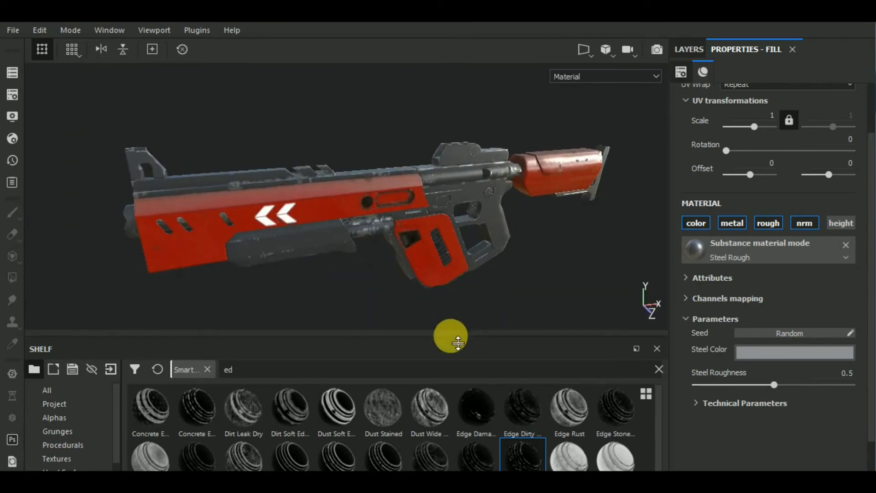
Step: Shrink the shelf to enlarge the viewport, view the gun from its side and return to the layer stack
{"action": "left_click_drag", "start_coordinate": [458, 342], "coordinate": [440, 423]}
{"action": "left_click_drag", "start_coordinate": [423, 360], "coordinate": [524, 299], "text": "alt"}
{"action": "left_click", "coordinate": [698, 51]}
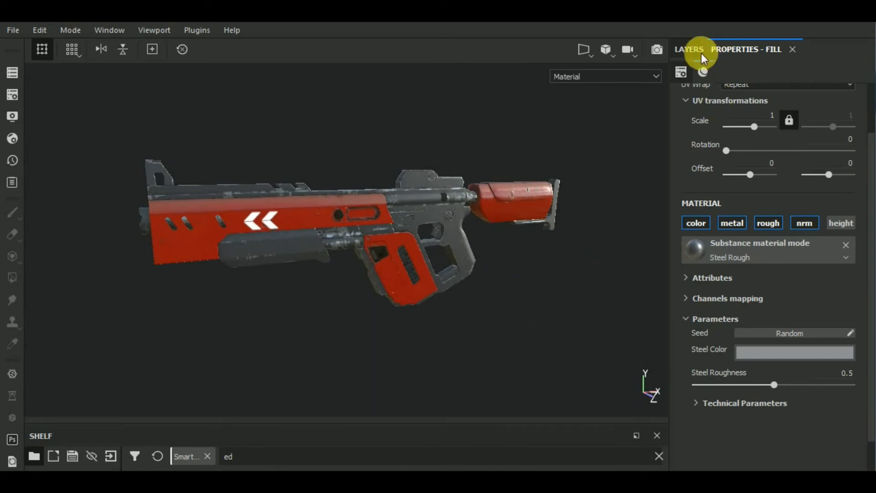
Step: Select the black mask of the Steel Rough layer and add a paint effect to it
{"action": "left_click", "coordinate": [718, 132]}
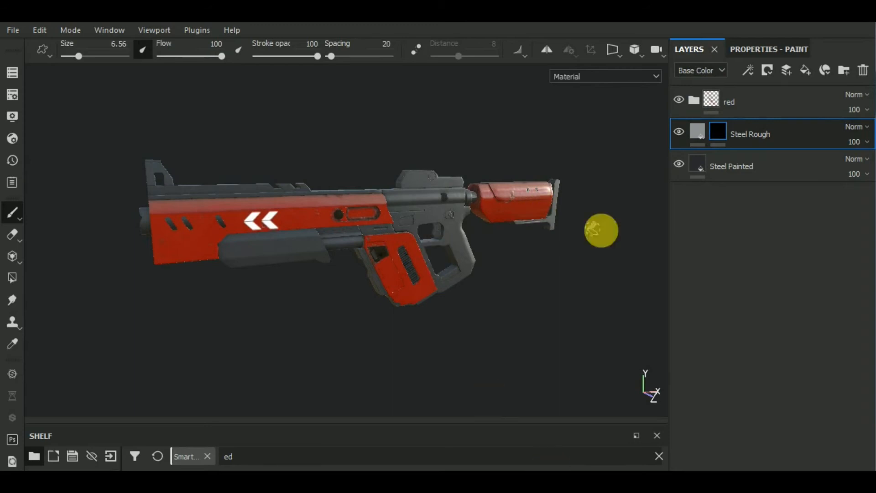
{"action": "left_click", "coordinate": [766, 73]}
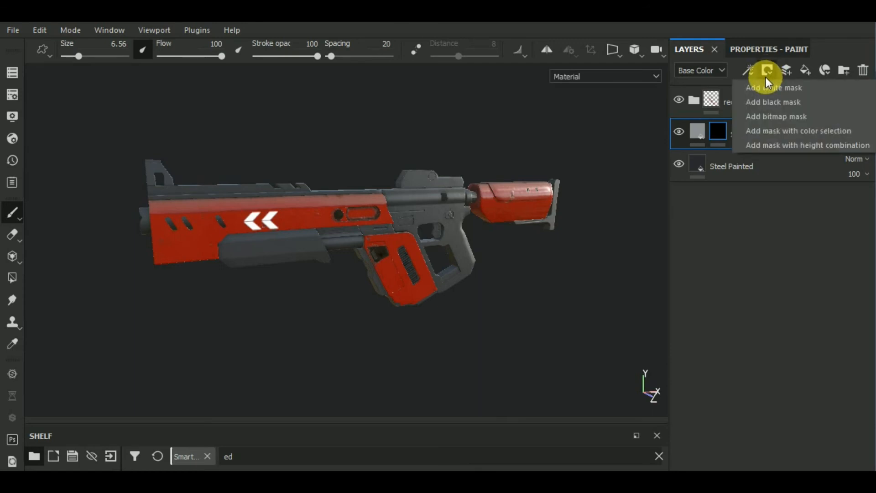
{"action": "left_click", "coordinate": [751, 74]}
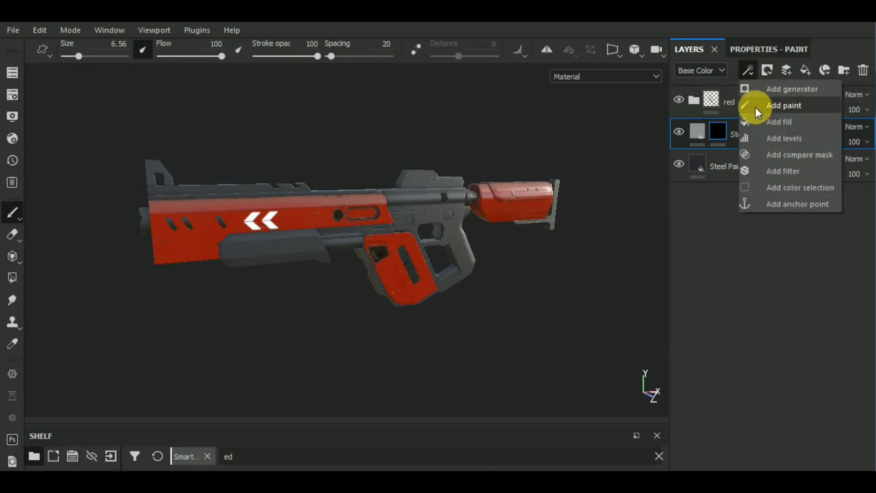
{"action": "left_click", "coordinate": [807, 109]}
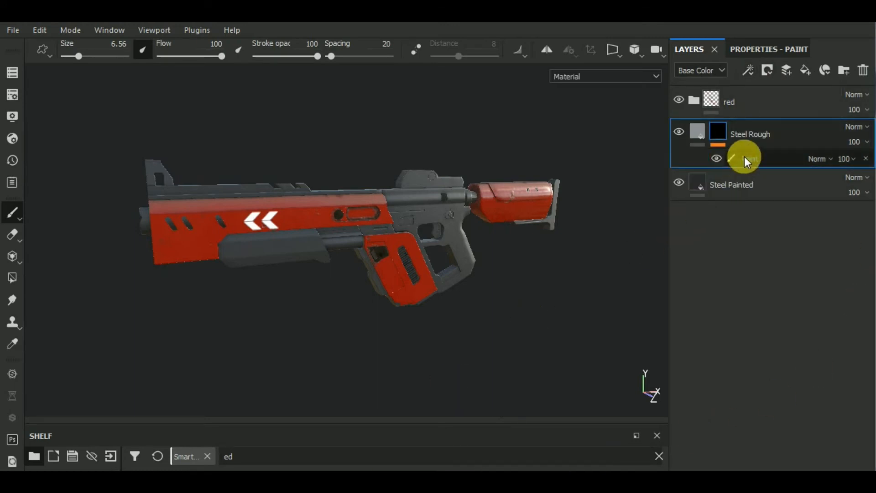
Step: Set the brush alpha to Brush Paint Line Drop and raise its hardness to 1
{"action": "left_click", "coordinate": [764, 53]}
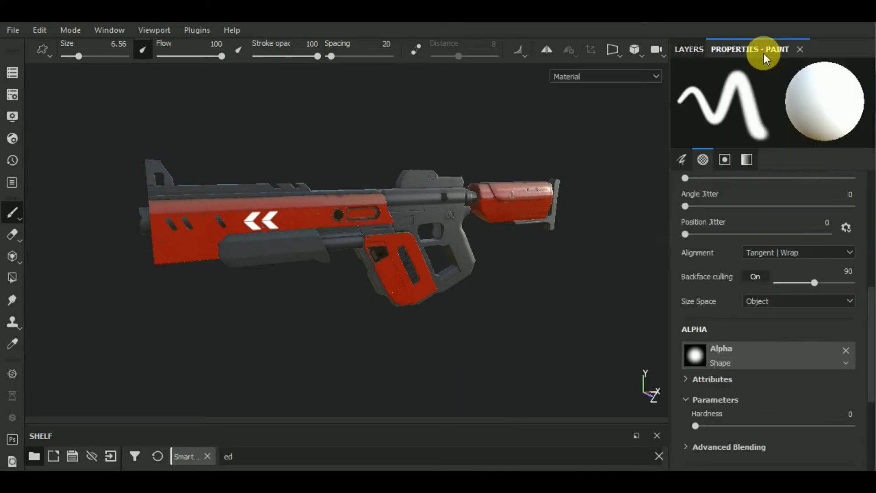
{"action": "left_click", "coordinate": [766, 356]}
{"action": "scroll", "coordinate": [797, 307], "scroll_direction": "down", "scroll_amount": 4}
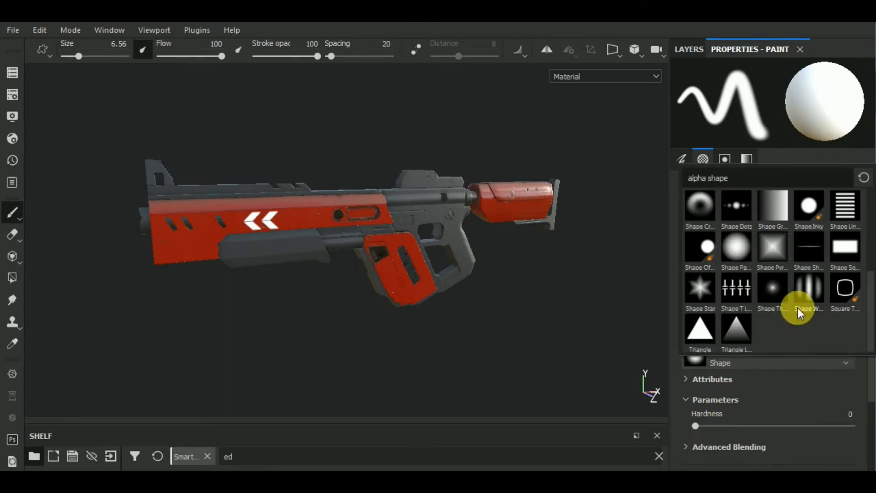
{"action": "scroll", "coordinate": [798, 305], "scroll_direction": "up", "scroll_amount": 4}
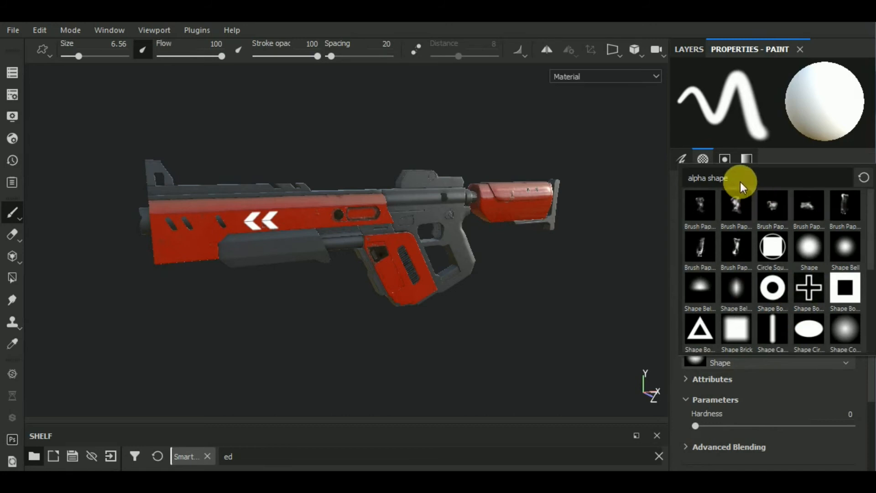
{"action": "key", "text": "BackSpace"}
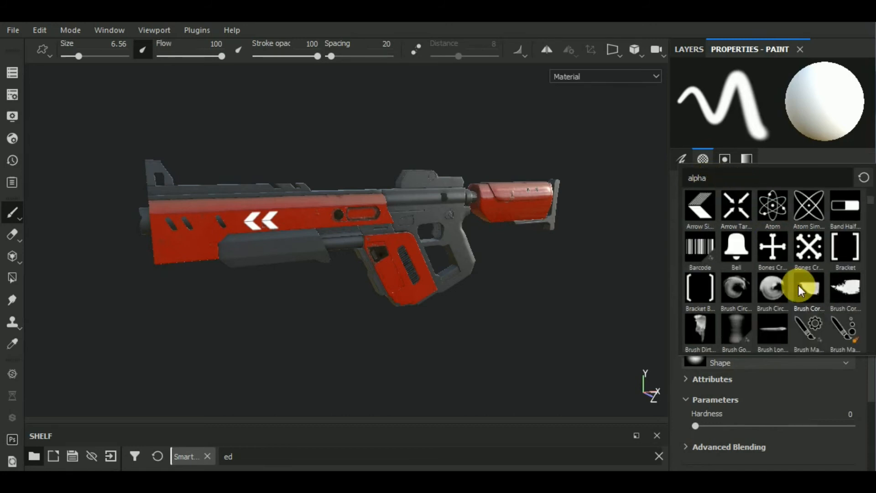
{"action": "scroll", "coordinate": [798, 285], "scroll_direction": "down", "scroll_amount": 4}
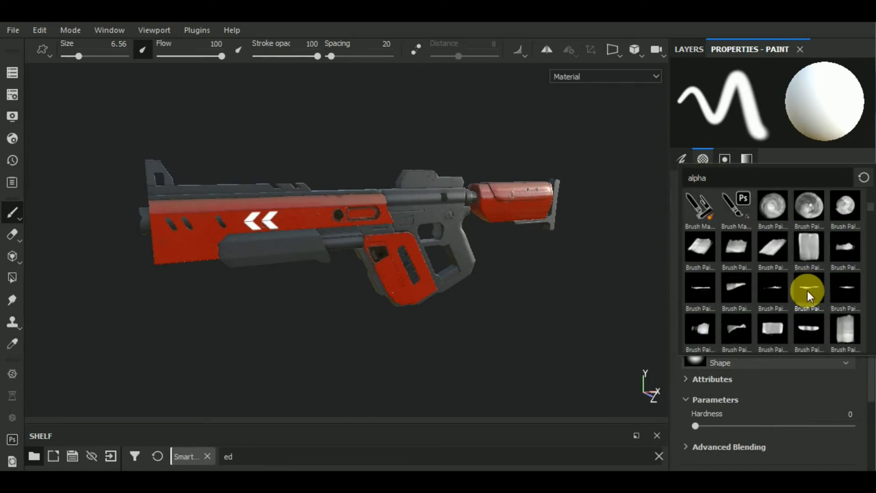
{"action": "left_click", "coordinate": [807, 292]}
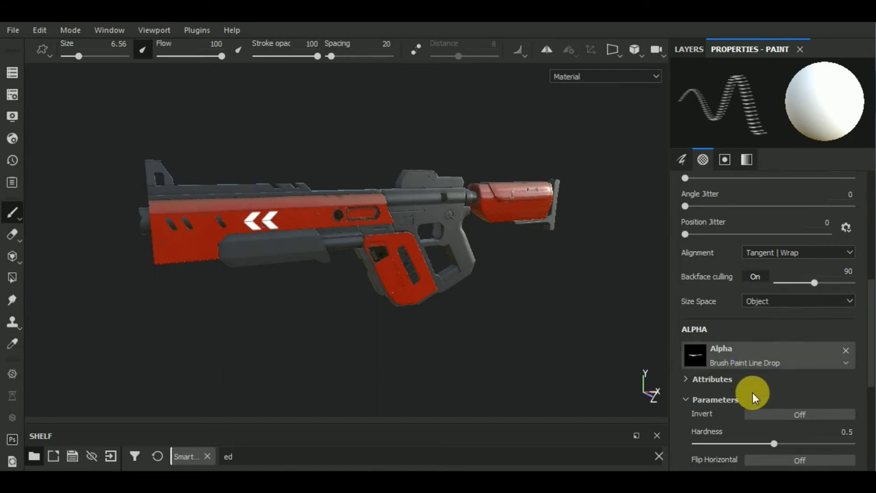
{"action": "scroll", "coordinate": [752, 392], "scroll_direction": "down", "scroll_amount": 3}
{"action": "left_click_drag", "start_coordinate": [773, 375], "coordinate": [875, 379]}
Step: Paint straight scratches along the lower and upper edges of the dark fore grip with a 9.99 brush size
{"action": "left_click_drag", "start_coordinate": [351, 302], "coordinate": [312, 305], "text": "alt"}
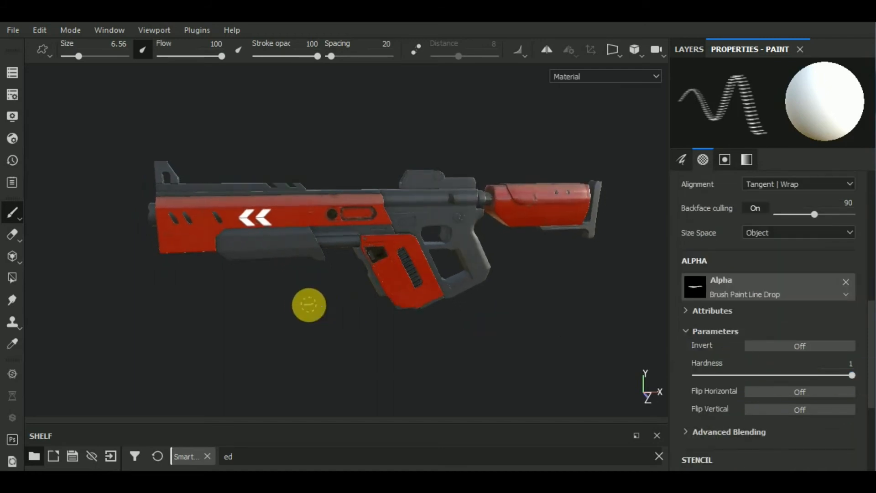
{"action": "scroll", "coordinate": [254, 251], "scroll_direction": "up", "scroll_amount": 5}
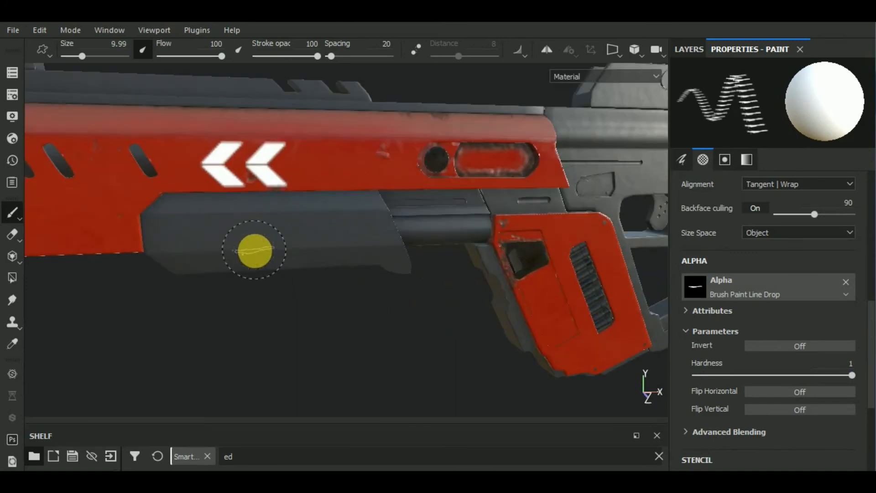
{"action": "mouse_move", "coordinate": [294, 313]}
{"action": "left_mouse_down", "text": "alt"}
{"action": "mouse_move", "coordinate": [301, 322]}
{"action": "mouse_move", "coordinate": [320, 316]}
{"action": "left_mouse_up", "text": "alt"}
{"action": "left_click_drag", "start_coordinate": [329, 317], "coordinate": [332, 318], "text": "alt"}
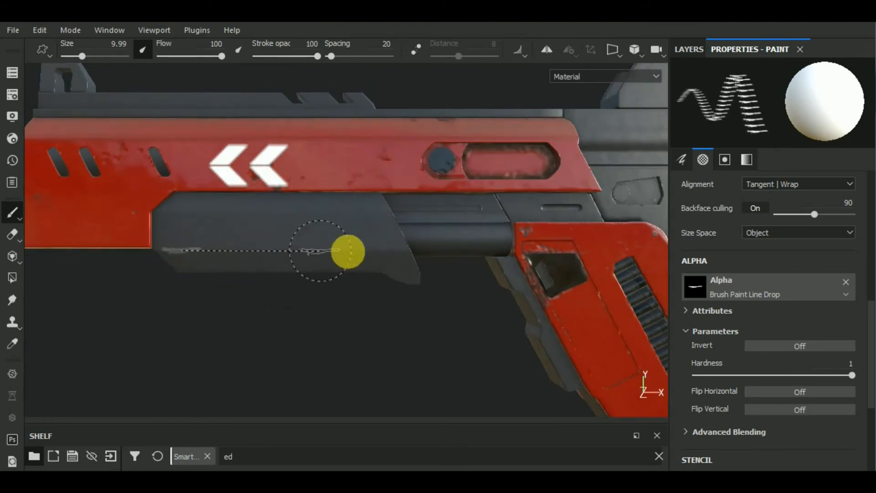
{"action": "left_click", "coordinate": [398, 250], "text": "shift"}
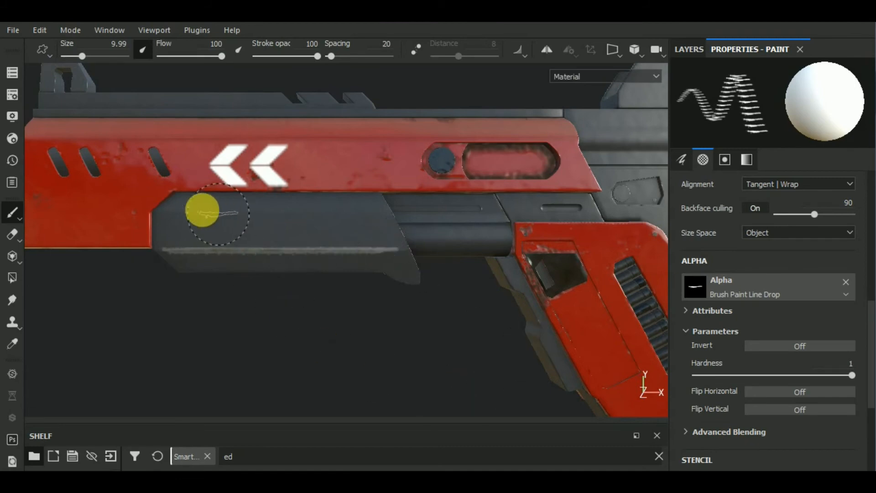
{"action": "left_click", "coordinate": [374, 214], "text": "shift"}
{"action": "scroll", "coordinate": [323, 293], "scroll_direction": "down", "scroll_amount": 3}
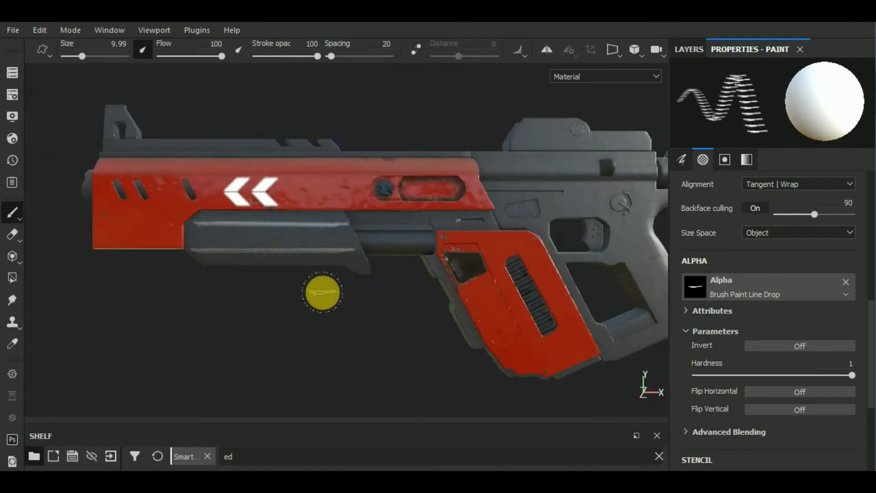
{"action": "left_click_drag", "start_coordinate": [366, 305], "coordinate": [405, 343], "text": "alt"}
Step: Switch the brush alpha to Brush Paint Thin and set its hardness to 1
{"action": "left_click", "coordinate": [758, 292]}
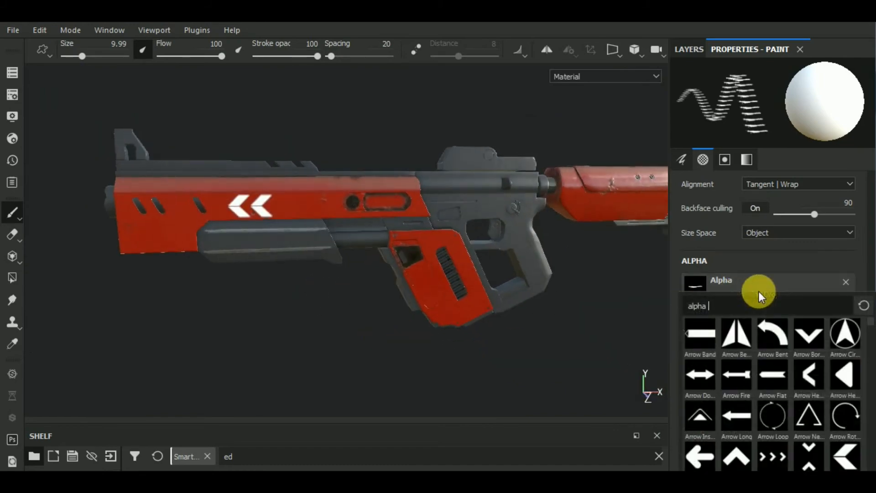
{"action": "scroll", "coordinate": [822, 384], "scroll_direction": "down", "scroll_amount": 3}
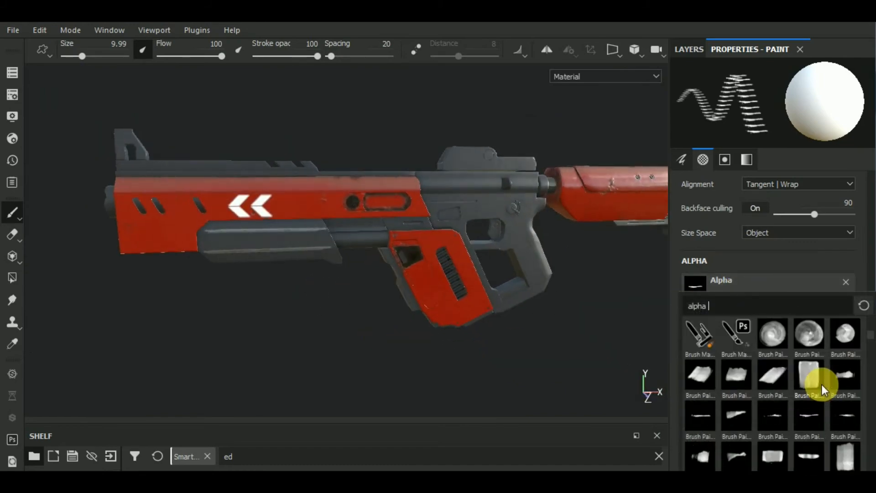
{"action": "left_click", "coordinate": [803, 455]}
{"action": "mouse_move", "coordinate": [612, 305]}
{"action": "right_mouse_down"}
{"action": "mouse_move", "coordinate": [518, 336]}
{"action": "mouse_move", "coordinate": [539, 328]}
{"action": "right_mouse_up"}
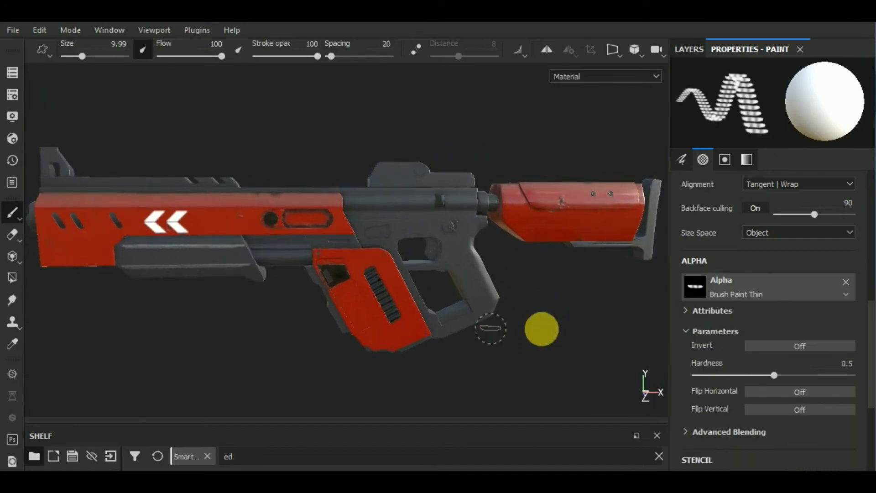
{"action": "scroll", "coordinate": [817, 385], "scroll_direction": "down", "scroll_amount": 3}
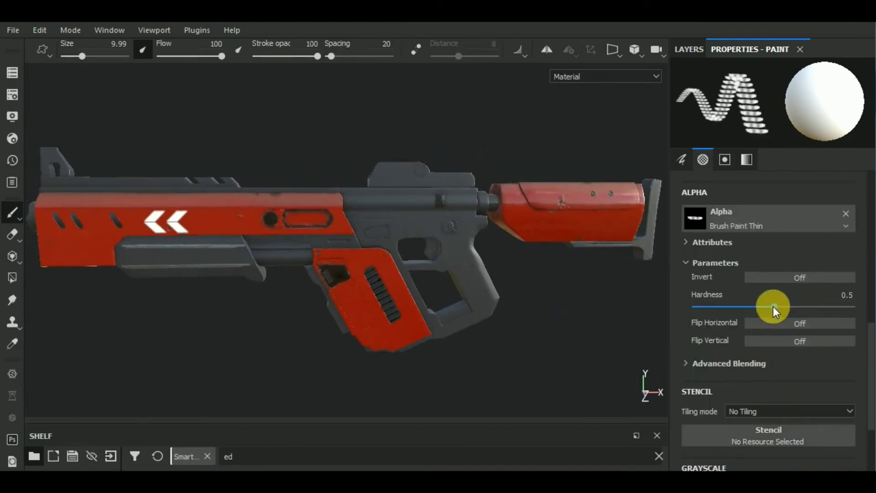
{"action": "left_click_drag", "start_coordinate": [773, 306], "coordinate": [853, 306]}
Step: Paint a short worn-metal stroke on the lower crossbar of the grip frame
{"action": "scroll", "coordinate": [479, 260], "scroll_direction": "up", "scroll_amount": 3}
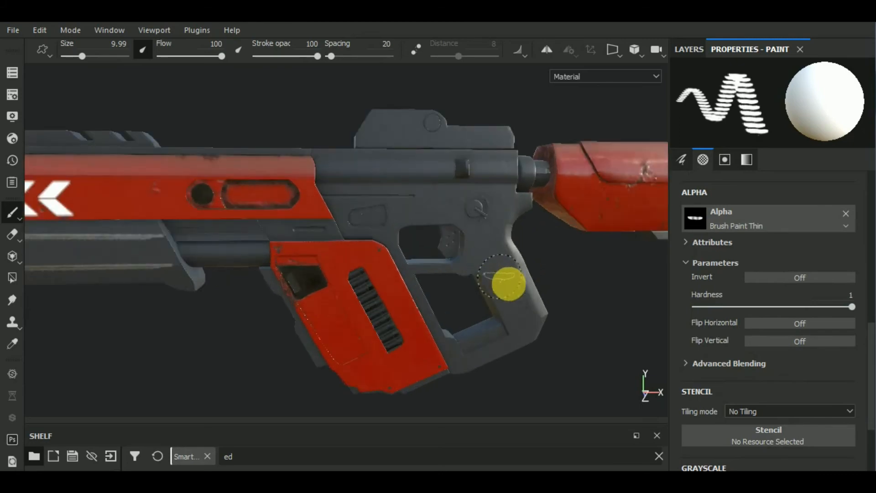
{"action": "scroll", "coordinate": [470, 332], "scroll_direction": "up", "scroll_amount": 3}
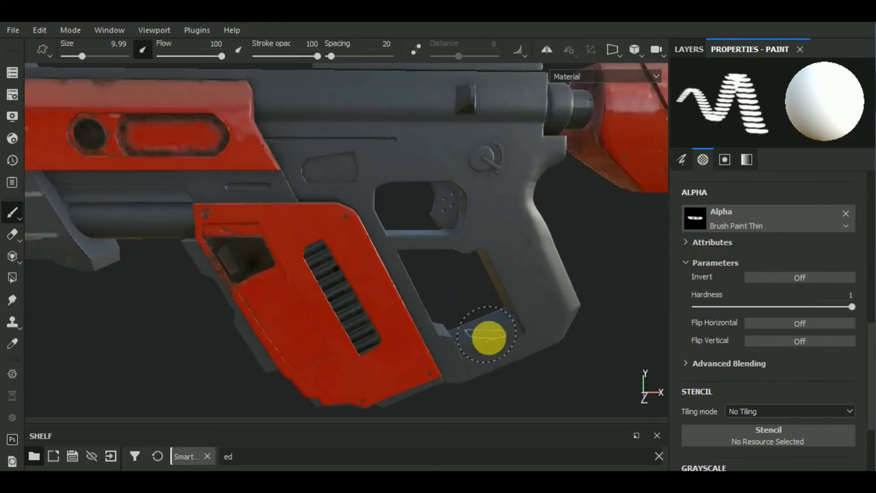
{"action": "scroll", "coordinate": [514, 356], "scroll_direction": "up", "scroll_amount": 3}
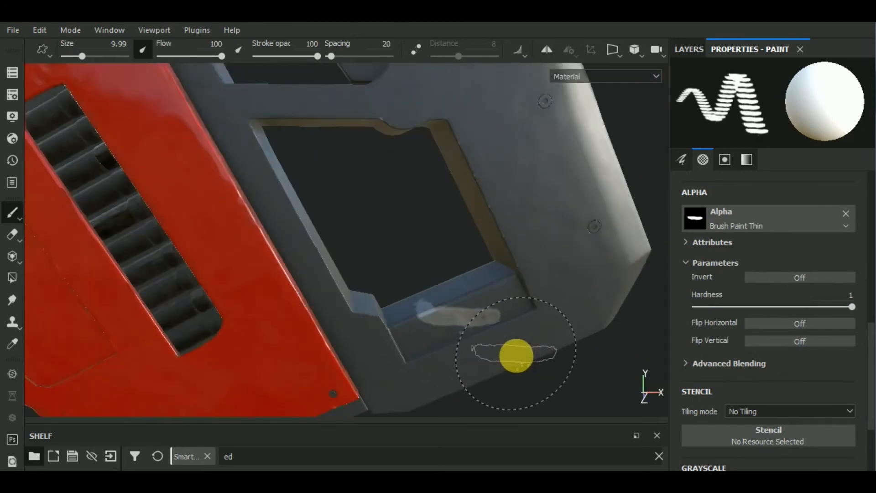
{"action": "scroll", "coordinate": [516, 355], "scroll_direction": "down", "scroll_amount": 9}
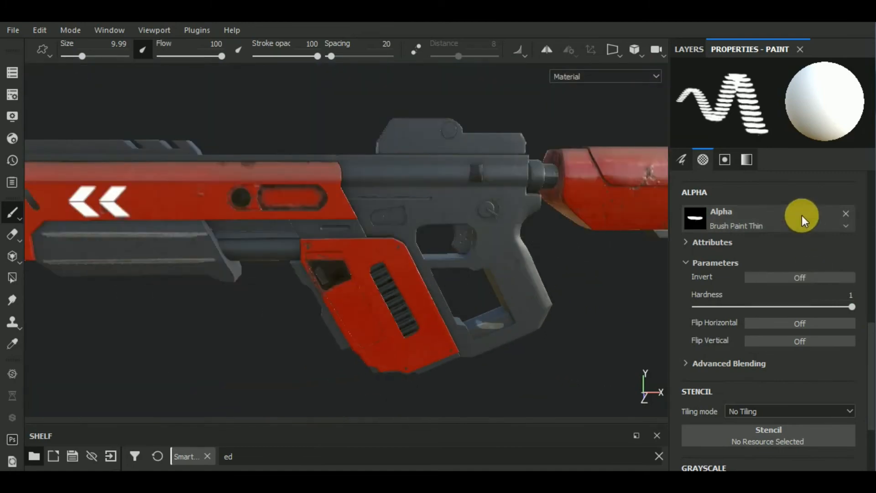
Step: Switch the brush alpha to Brush Paint Grungy Line and paint two straight scratches along the receiver's long groove
{"action": "left_click", "coordinate": [801, 216]}
{"action": "scroll", "coordinate": [811, 329], "scroll_direction": "down", "scroll_amount": 3}
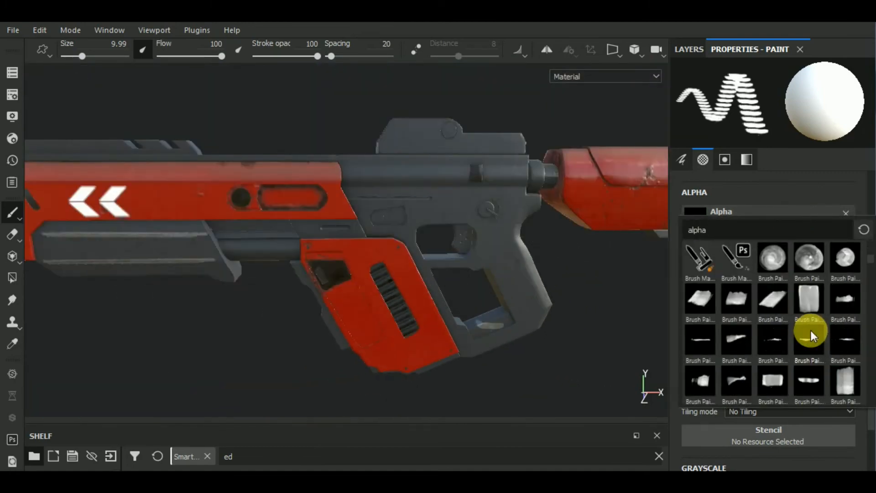
{"action": "left_click", "coordinate": [696, 340]}
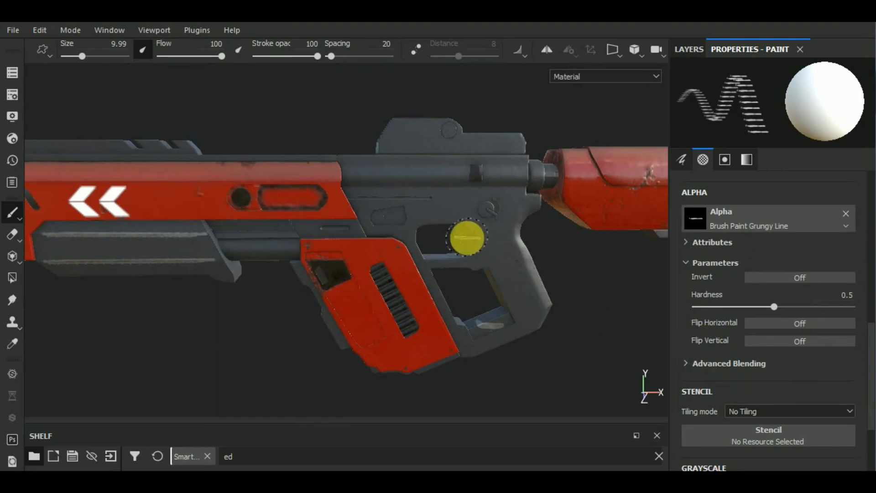
{"action": "scroll", "coordinate": [381, 197], "scroll_direction": "up", "scroll_amount": 5}
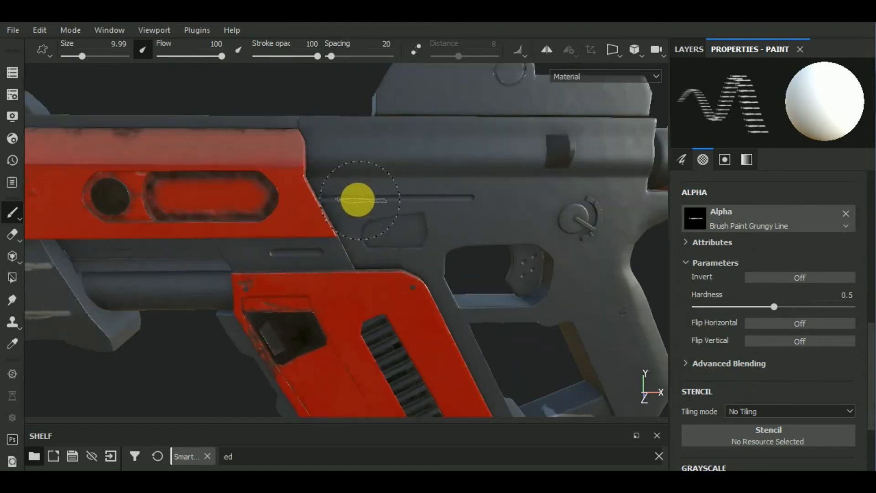
{"action": "key", "text": "shift"}
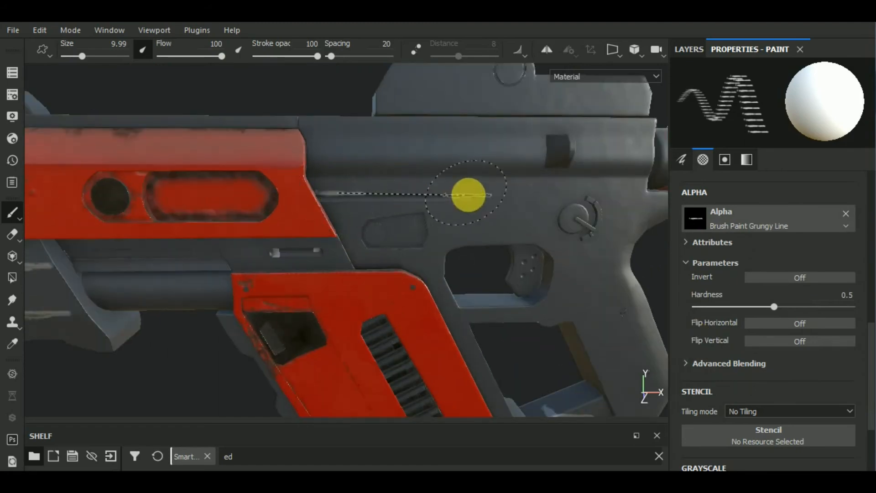
{"action": "left_click", "coordinate": [447, 192], "text": "shift"}
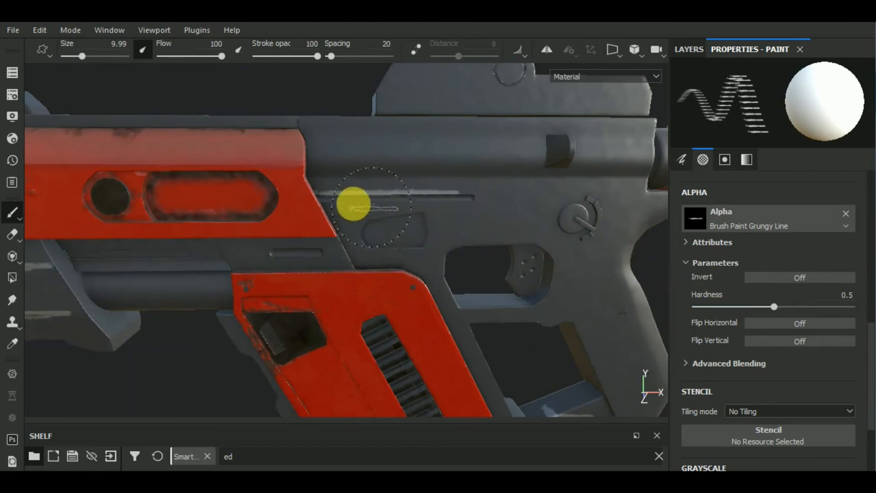
{"action": "key", "text": "shift"}
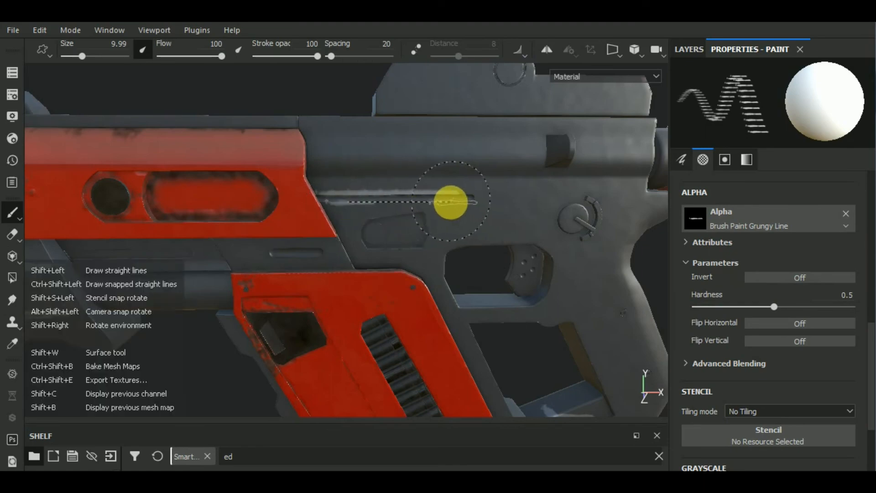
{"action": "left_click", "coordinate": [449, 203], "text": "shift"}
{"action": "scroll", "coordinate": [497, 258], "scroll_direction": "down", "scroll_amount": 5}
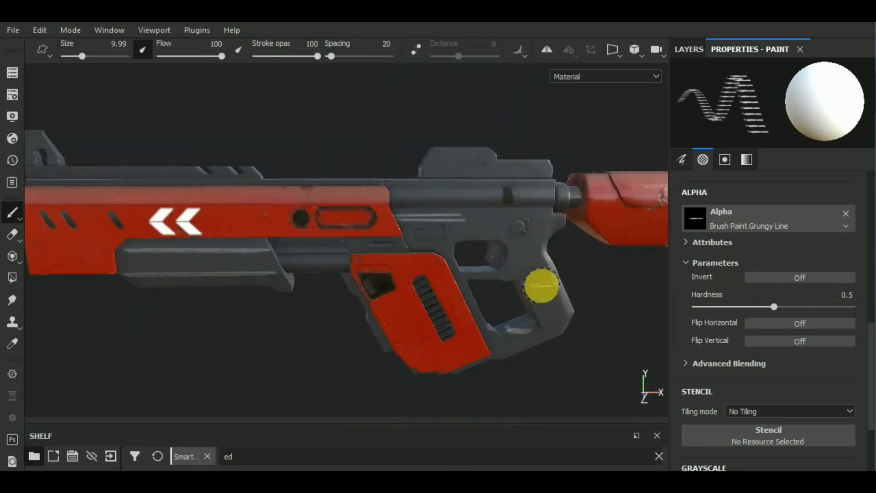
Step: Set the brush alpha to Brush Sponge Dense and reduce the brush size to 1.86 for work near the handle
{"action": "mouse_move", "coordinate": [542, 285]}
{"action": "left_mouse_down", "text": "alt"}
{"action": "mouse_move", "coordinate": [396, 260]}
{"action": "mouse_move", "coordinate": [413, 283]}
{"action": "left_mouse_up", "text": "alt"}
{"action": "scroll", "coordinate": [600, 299], "scroll_direction": "up", "scroll_amount": 2}
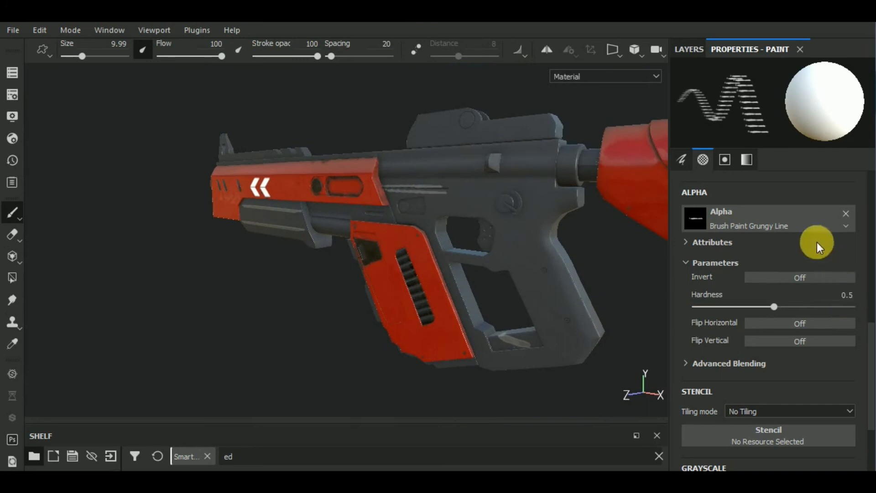
{"action": "left_click", "coordinate": [806, 227]}
{"action": "scroll", "coordinate": [808, 365], "scroll_direction": "down", "scroll_amount": 5}
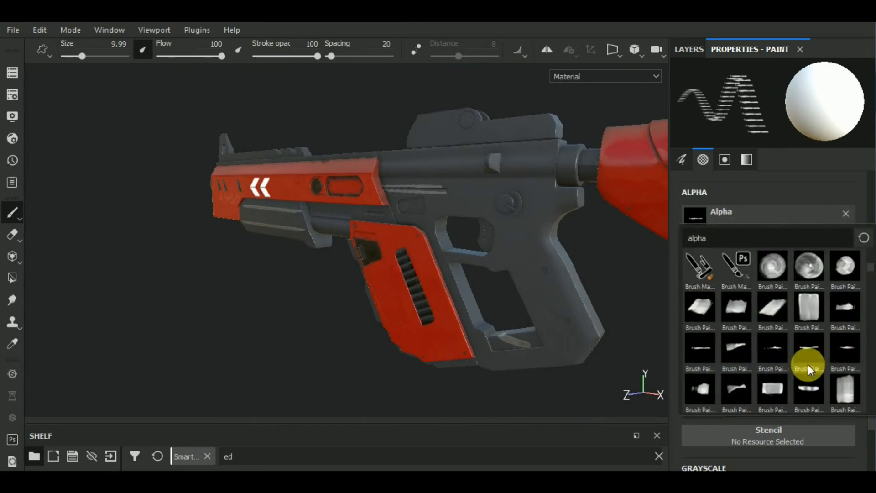
{"action": "scroll", "coordinate": [834, 356], "scroll_direction": "down", "scroll_amount": 3}
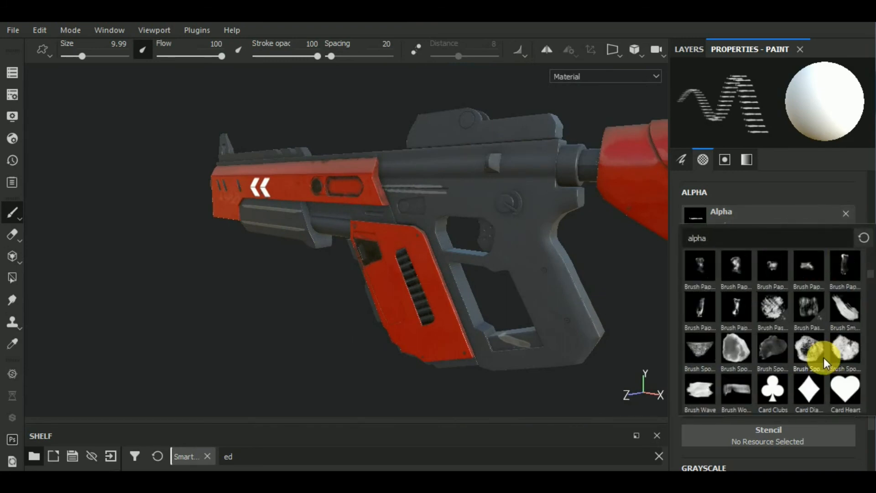
{"action": "left_click", "coordinate": [737, 347]}
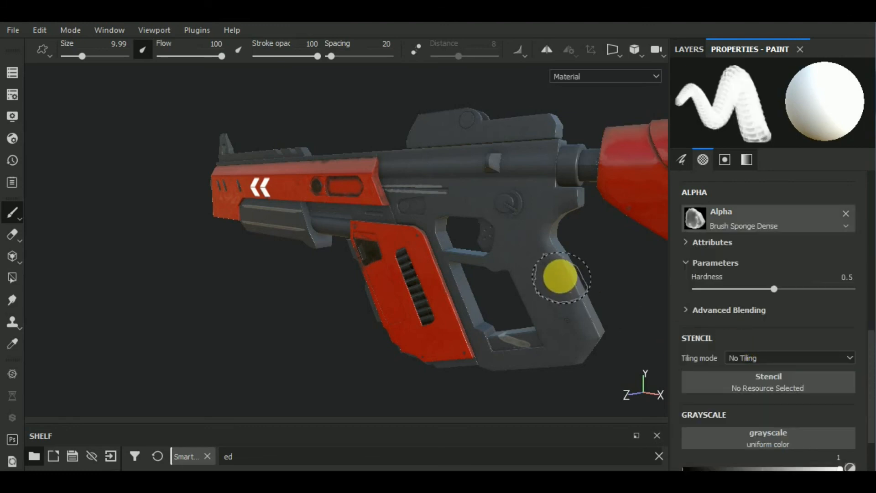
{"action": "key", "text": "bracketleft"}
{"action": "key", "text": "bracketleft"}
{"action": "key", "text": "bracketleft"}
{"action": "key", "text": "bracketleft"}
{"action": "key", "text": "bracketleft"}
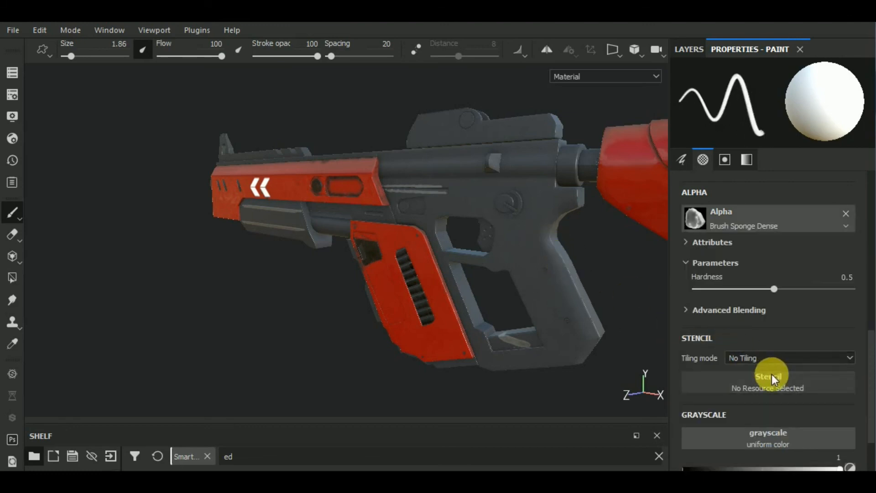
Step: Set the alpha hardness to 0.28 and paint a straight worn-metal line down the rear edge of the grip
{"action": "left_click", "coordinate": [739, 289]}
{"action": "left_click_drag", "start_coordinate": [622, 321], "coordinate": [494, 323], "text": "alt"}
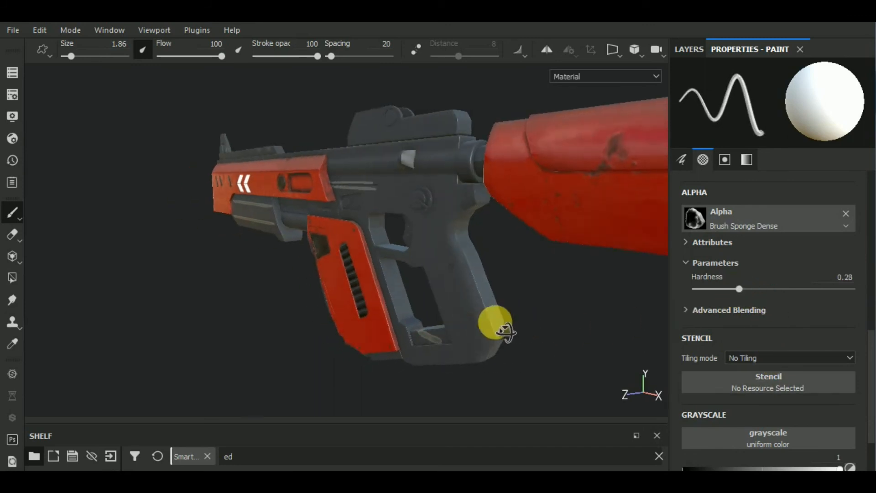
{"action": "scroll", "coordinate": [462, 240], "scroll_direction": "up", "scroll_amount": 2}
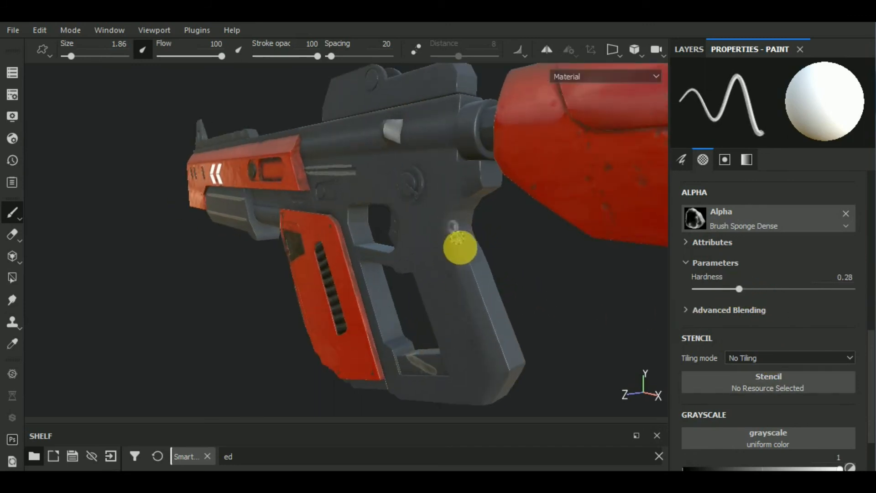
{"action": "left_click", "coordinate": [511, 370], "text": "shift"}
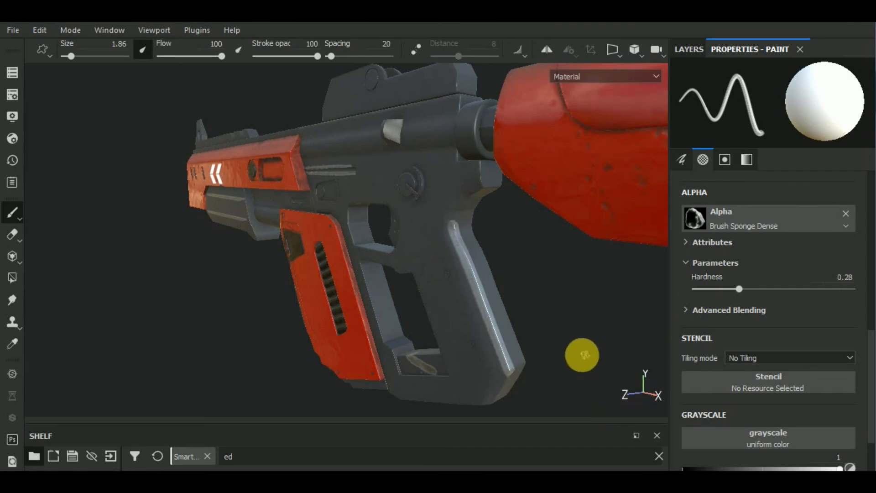
{"action": "left_click_drag", "start_coordinate": [557, 355], "coordinate": [663, 351], "text": "alt"}
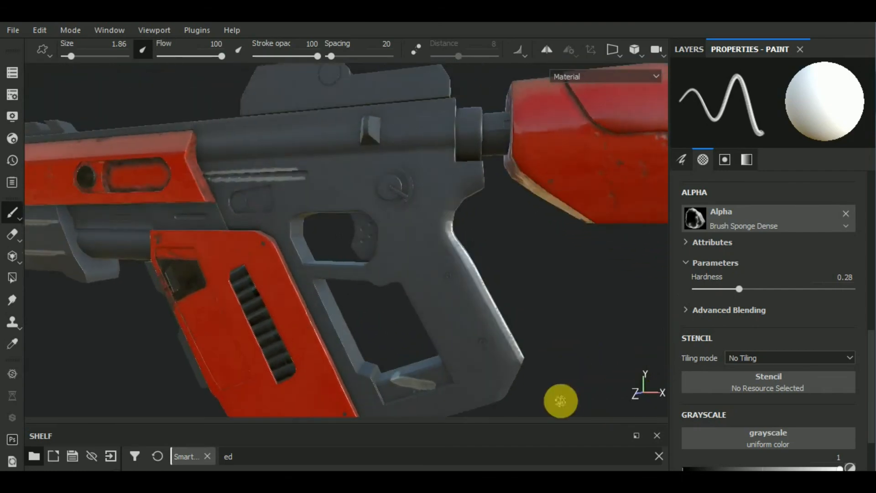
Step: Paint worn-metal edges on the grip's lower rear corner and along the front strut of the grip frame
{"action": "middle_click_drag", "start_coordinate": [561, 401], "coordinate": [563, 290], "text": "alt"}
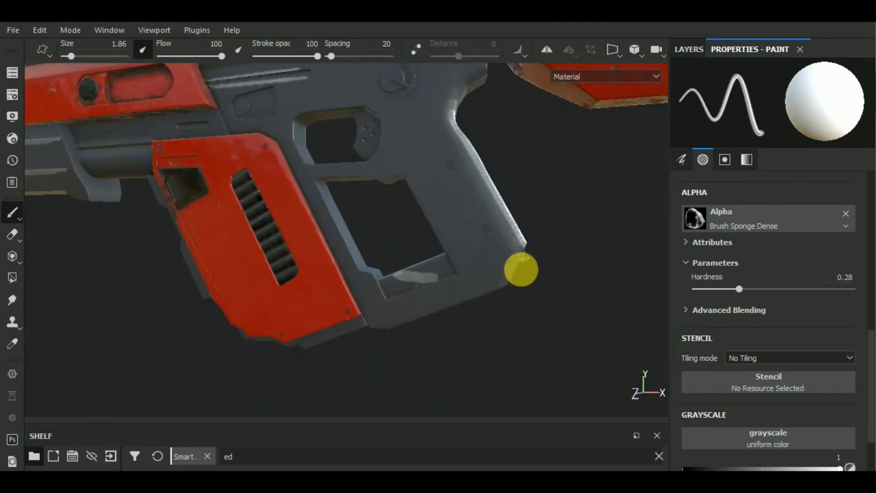
{"action": "mouse_move", "coordinate": [534, 347]}
{"action": "left_mouse_down", "text": "alt"}
{"action": "mouse_move", "coordinate": [599, 235]}
{"action": "mouse_move", "coordinate": [610, 351]}
{"action": "mouse_move", "coordinate": [550, 370]}
{"action": "mouse_move", "coordinate": [521, 357]}
{"action": "left_mouse_up", "text": "alt"}
{"action": "middle_click_drag", "start_coordinate": [520, 357], "coordinate": [531, 401], "text": "alt"}
{"action": "scroll", "coordinate": [377, 186], "scroll_direction": "up", "scroll_amount": 1}
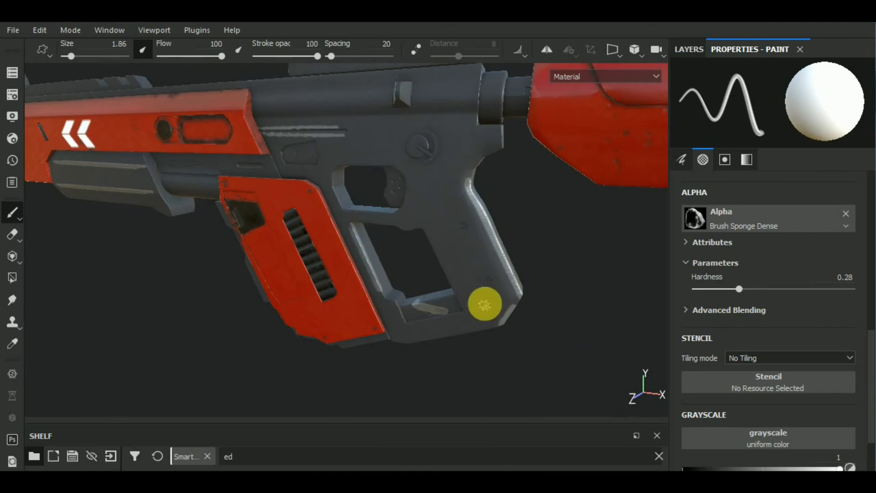
Step: Raise the alpha hardness to 1 and paint a straight worn line along the upper edge of the sight's rear block
{"action": "scroll", "coordinate": [517, 307], "scroll_direction": "down", "scroll_amount": 2}
{"action": "left_click_drag", "start_coordinate": [737, 290], "coordinate": [858, 292]}
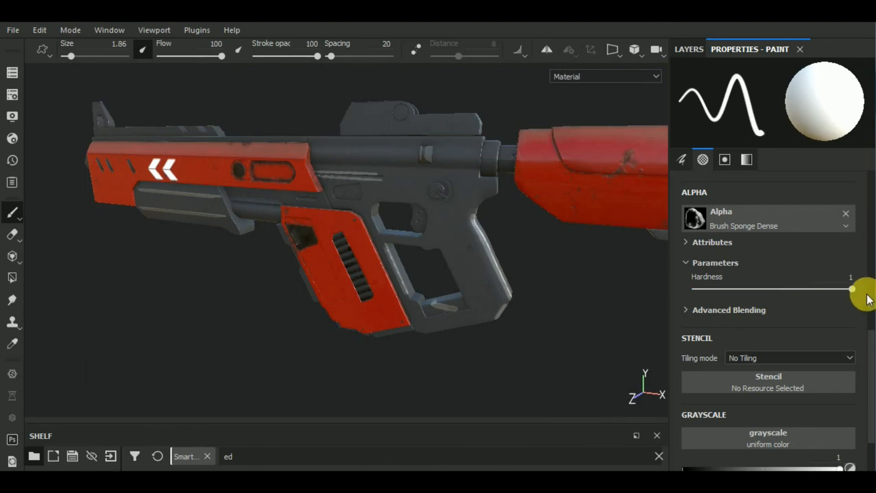
{"action": "left_click_drag", "start_coordinate": [446, 279], "coordinate": [561, 298], "text": "alt"}
{"action": "scroll", "coordinate": [470, 232], "scroll_direction": "up", "scroll_amount": 2}
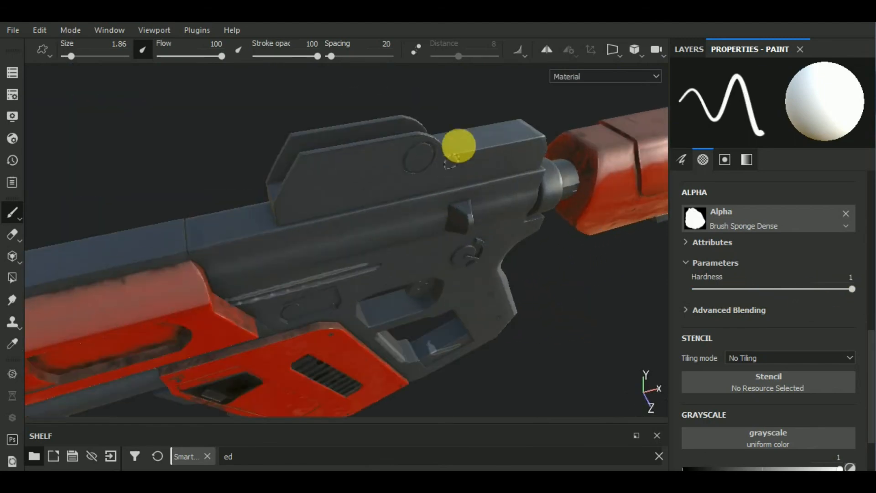
{"action": "key", "text": "shift"}
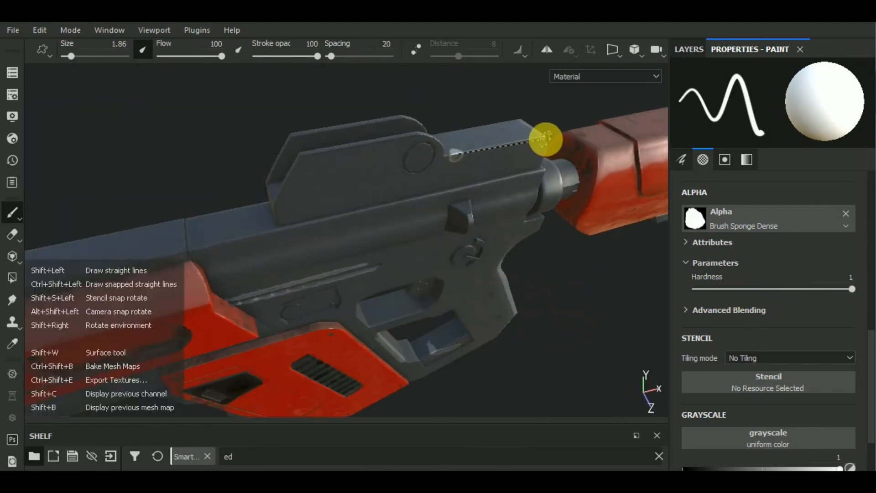
{"action": "left_click_drag", "start_coordinate": [550, 304], "coordinate": [458, 293], "text": "alt"}
Step: Switch the brush alpha to Brush Paper Dirty Small and set the brush size to 3.86
{"action": "left_click", "coordinate": [784, 225]}
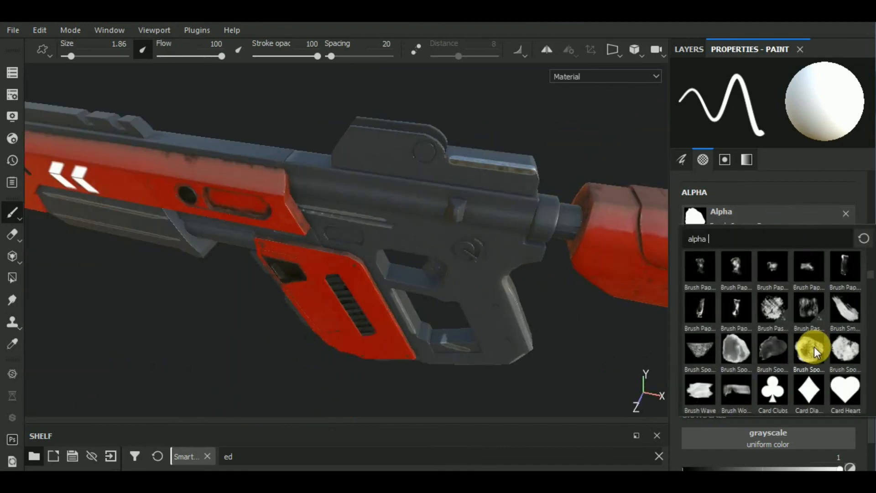
{"action": "scroll", "coordinate": [814, 347], "scroll_direction": "up", "scroll_amount": 2}
{"action": "left_click", "coordinate": [813, 266]}
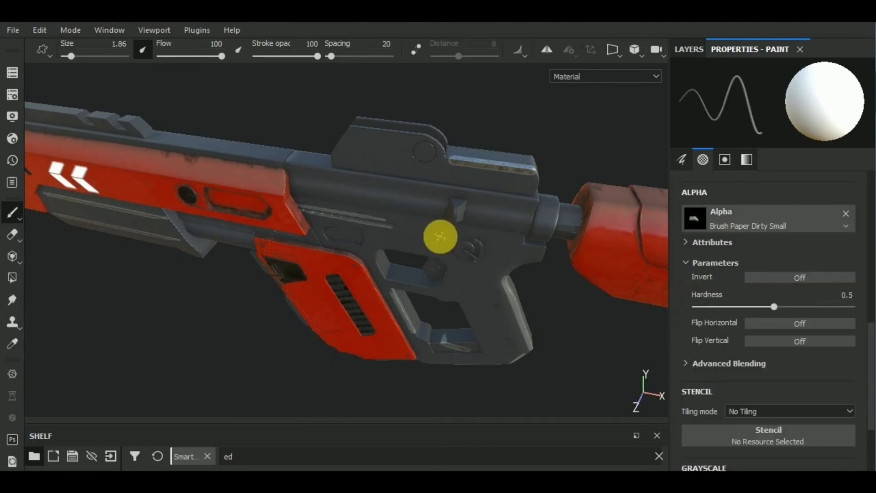
{"action": "left_click_drag", "start_coordinate": [546, 279], "coordinate": [531, 267], "text": "alt"}
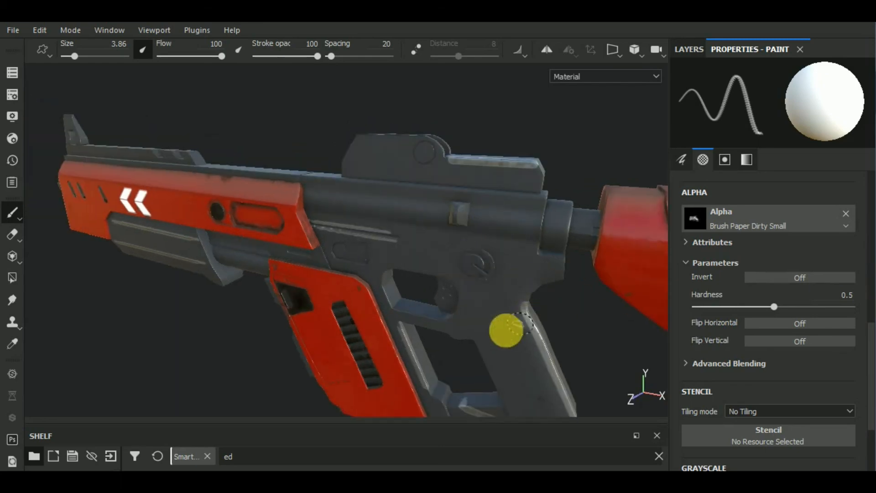
Step: Try a worn-metal stroke at brush size 19.06 on the small slotted panel above the red magazine housing
{"action": "middle_click_drag", "start_coordinate": [532, 349], "coordinate": [505, 270], "text": "alt"}
{"action": "left_click_drag", "start_coordinate": [562, 332], "coordinate": [528, 318], "text": "alt"}
{"action": "scroll", "coordinate": [374, 197], "scroll_direction": "up", "scroll_amount": 3}
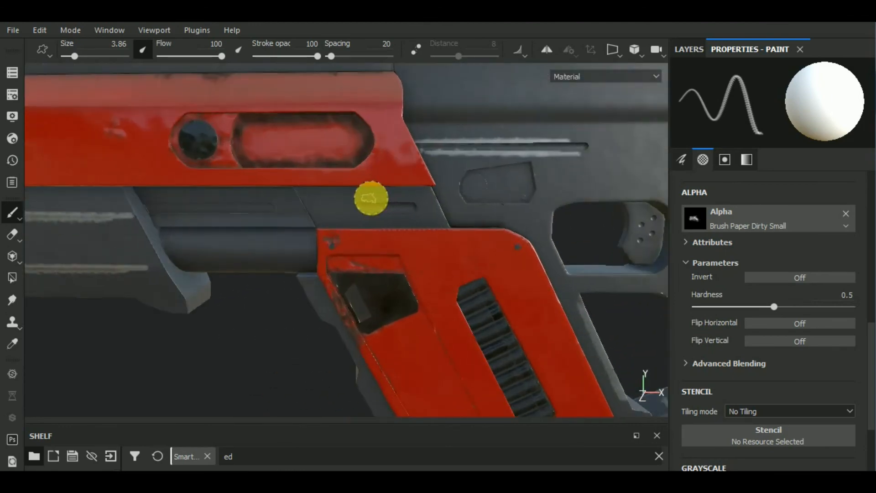
{"action": "scroll", "coordinate": [371, 198], "scroll_direction": "up", "scroll_amount": 1}
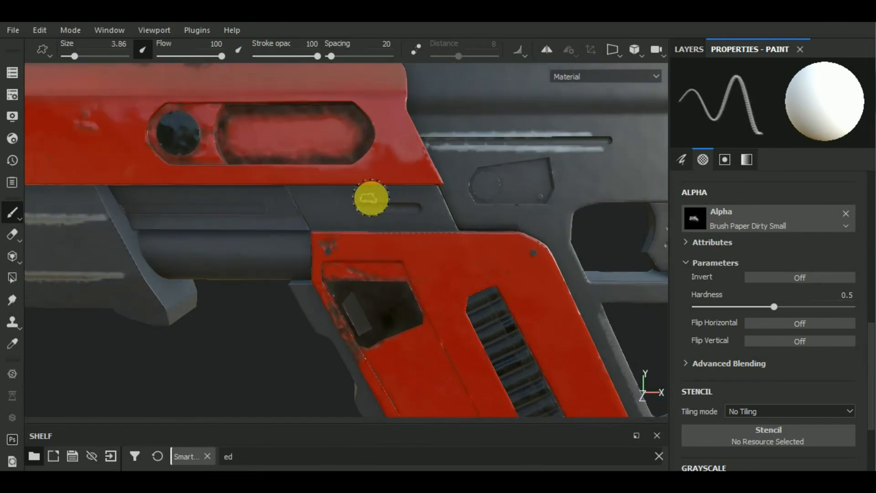
{"action": "key", "text": "bracketright"}
{"action": "key", "text": "bracketright"}
{"action": "key", "text": "bracketright"}
{"action": "key", "text": "bracketright"}
{"action": "left_click", "coordinate": [351, 203]}
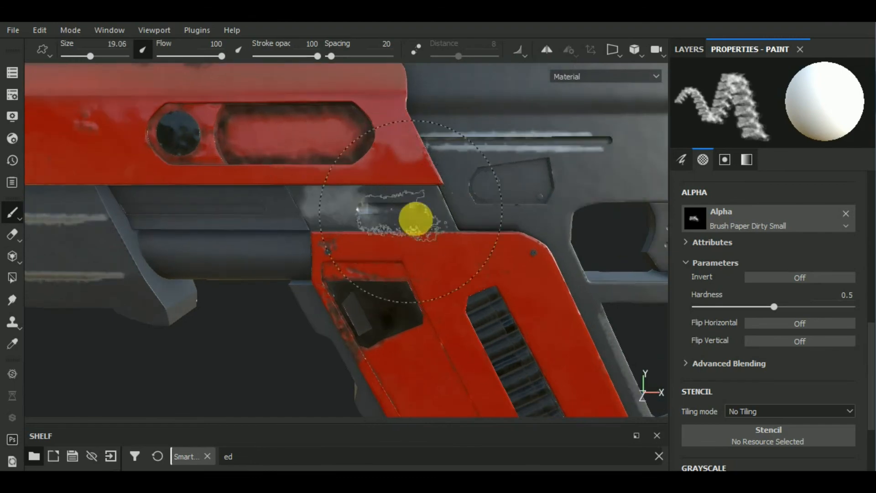
Step: Stamp a worn-metal patch beside the slot above the magazine housing, using alpha hardness 1 and brush size 10.02
{"action": "scroll", "coordinate": [413, 228], "scroll_direction": "down", "scroll_amount": 1}
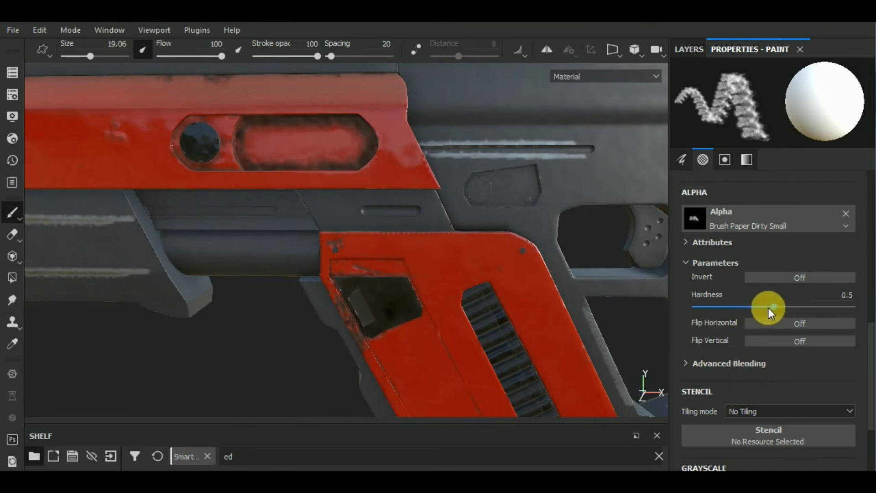
{"action": "left_click_drag", "start_coordinate": [875, 310], "coordinate": [865, 312]}
{"action": "key", "text": "bracketleft"}
{"action": "key", "text": "bracketleft"}
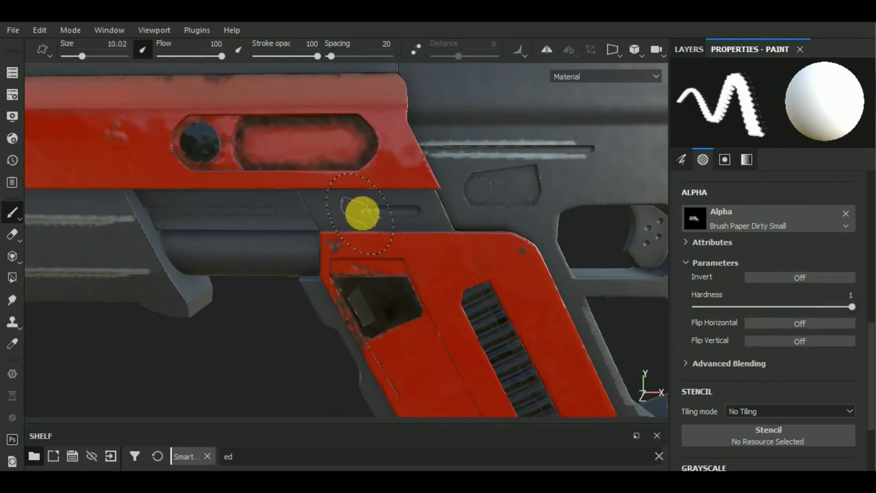
{"action": "scroll", "coordinate": [379, 287], "scroll_direction": "down", "scroll_amount": 3}
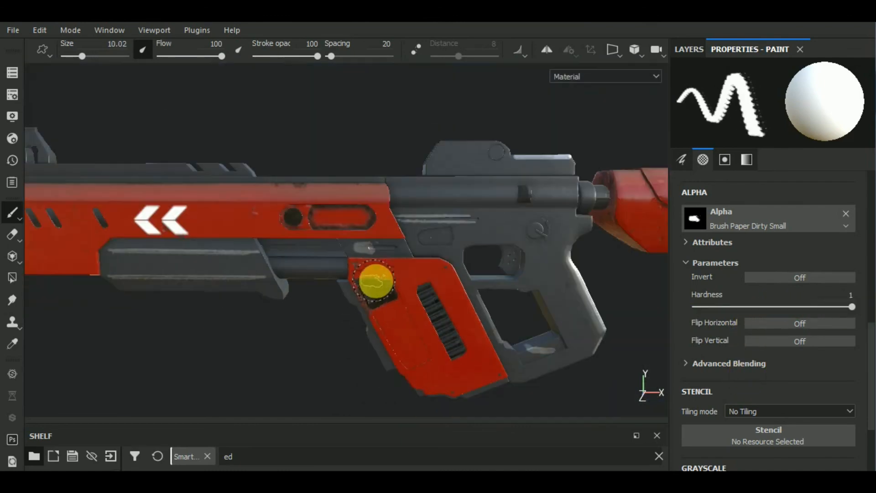
{"action": "middle_click_drag", "start_coordinate": [502, 354], "coordinate": [400, 272]}
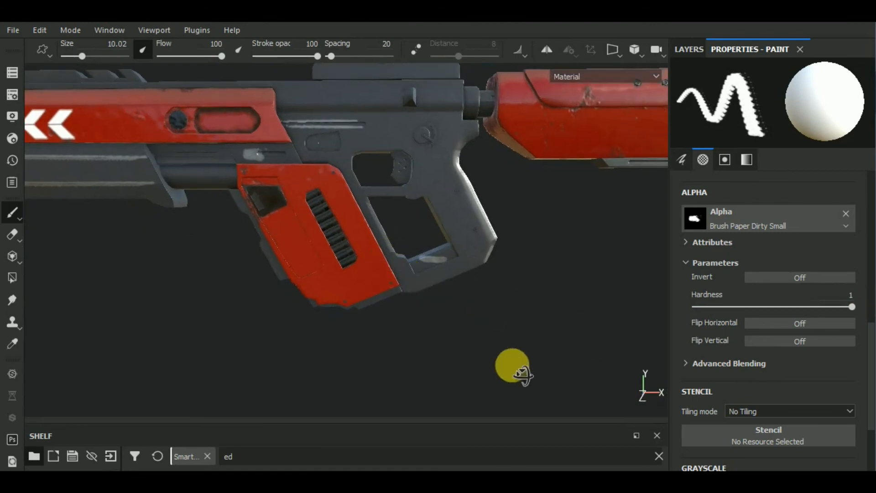
{"action": "left_click_drag", "start_coordinate": [512, 367], "coordinate": [544, 351], "text": "alt"}
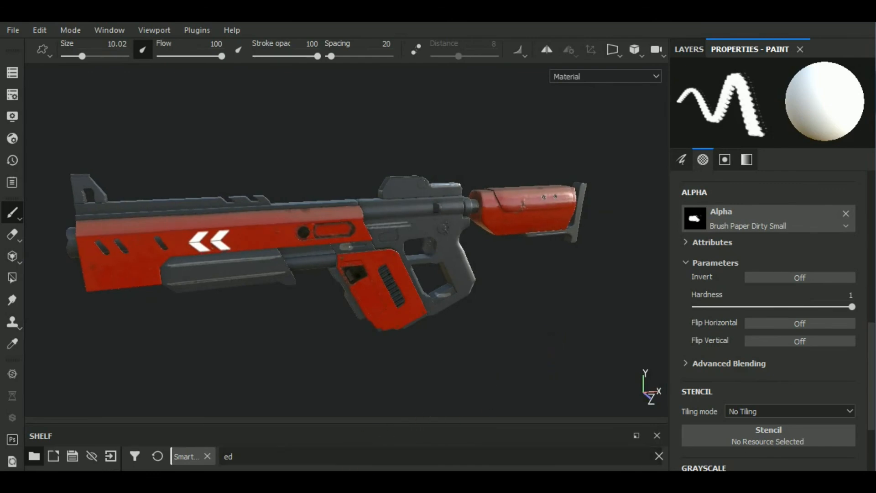